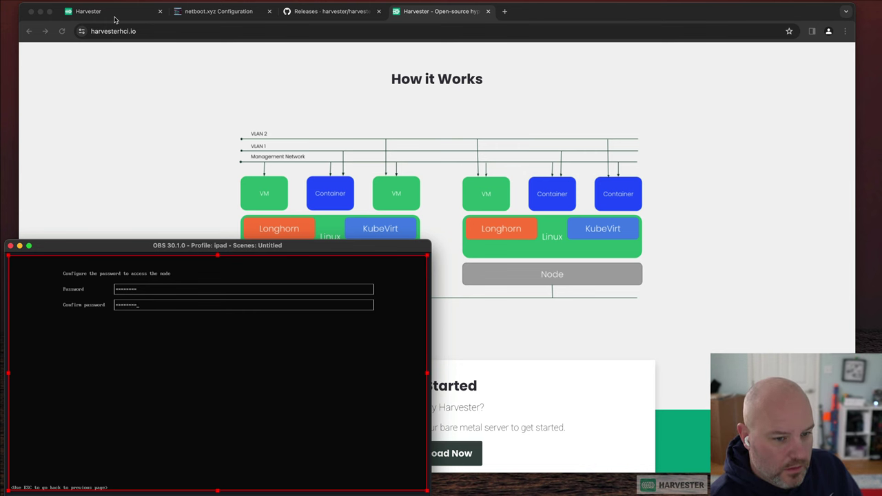
Accept the remaining installer pages, leaving the proxy address and SSH key URL blank, and start the Harvester installation
key(Return)
key(Return)
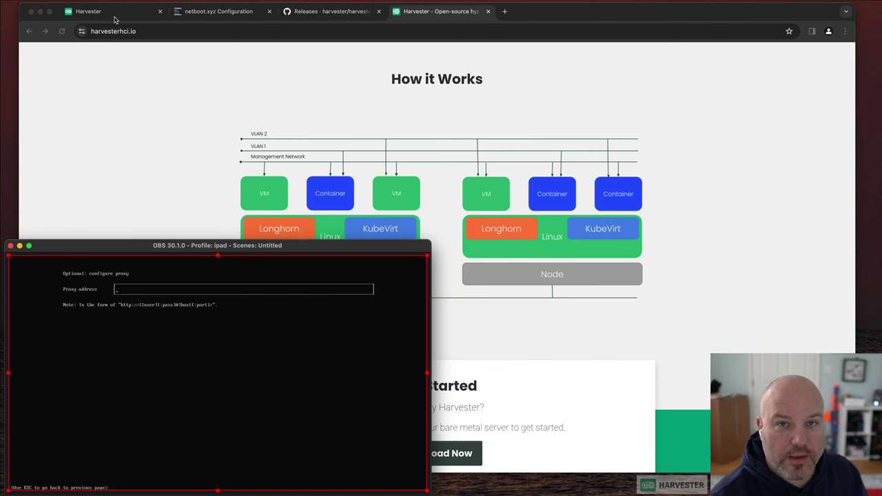
key(Return)
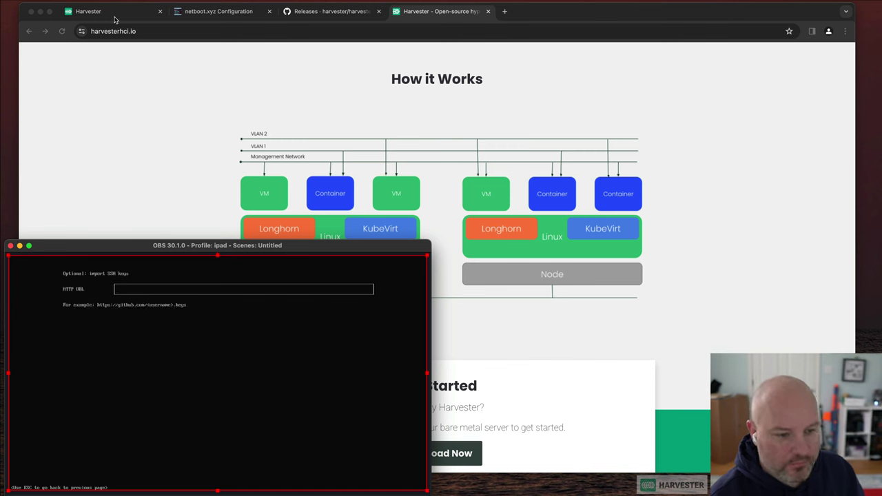
key(Return)
key(Return)
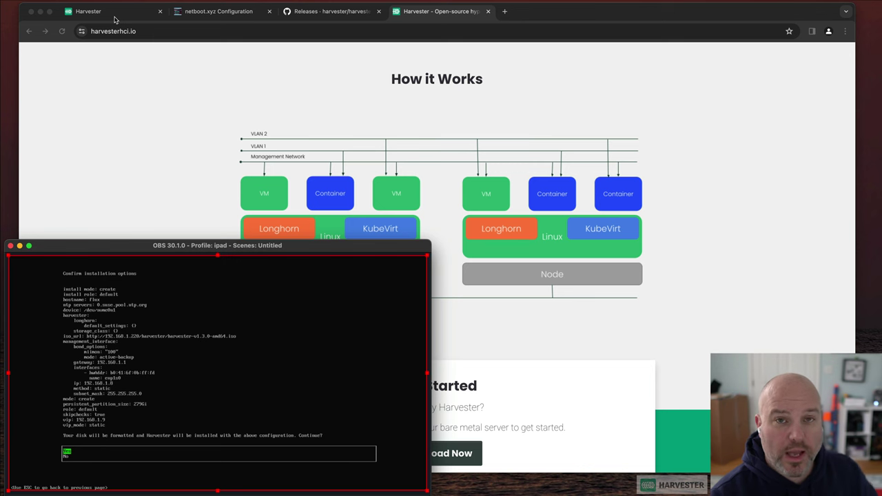
key(Return)
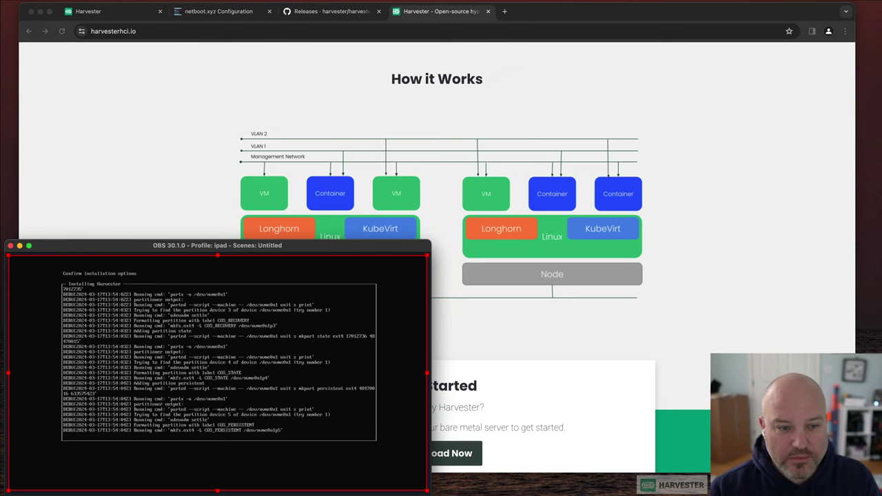
Review the existing Harvester cluster's dashboard, its hosts and the netboot virtual machine
click(117, 12)
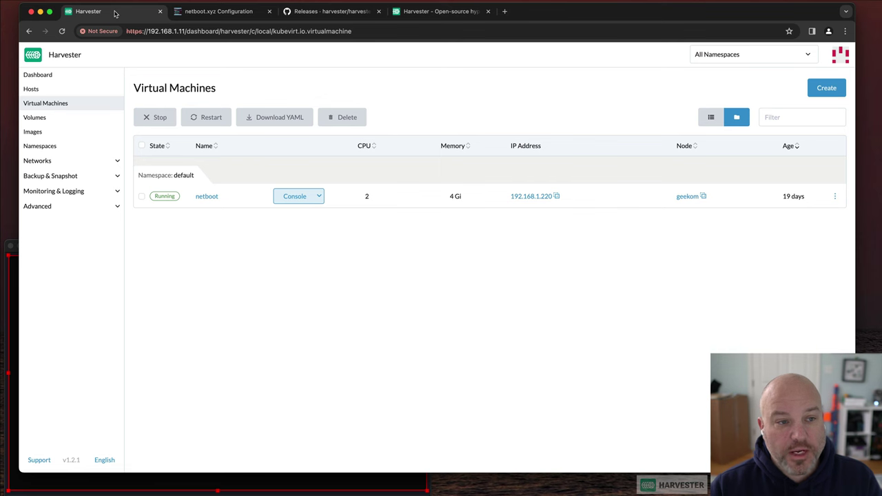
click(60, 78)
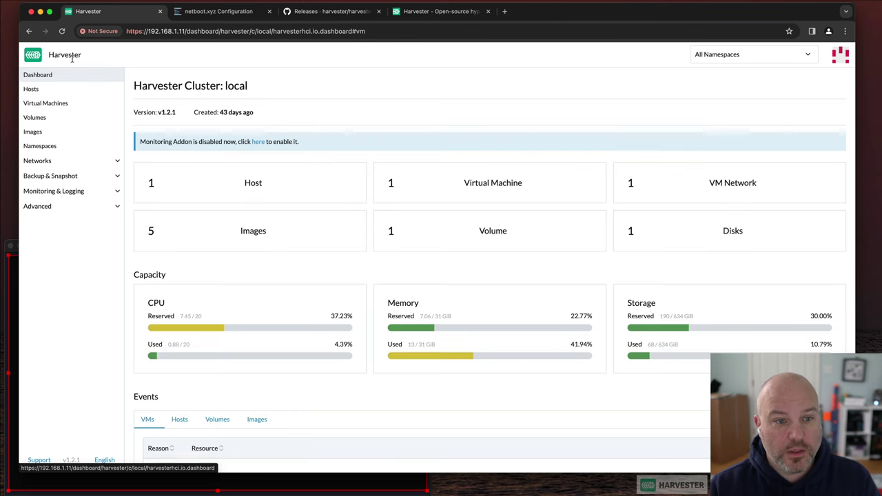
click(46, 93)
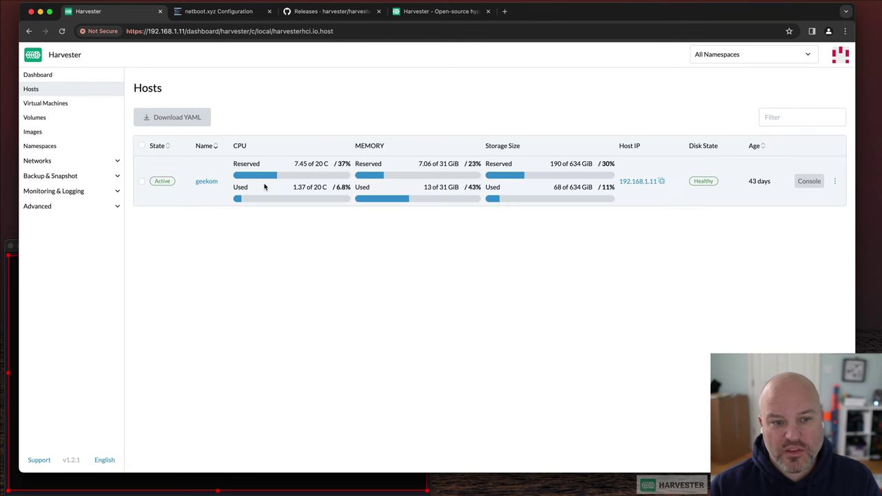
click(38, 105)
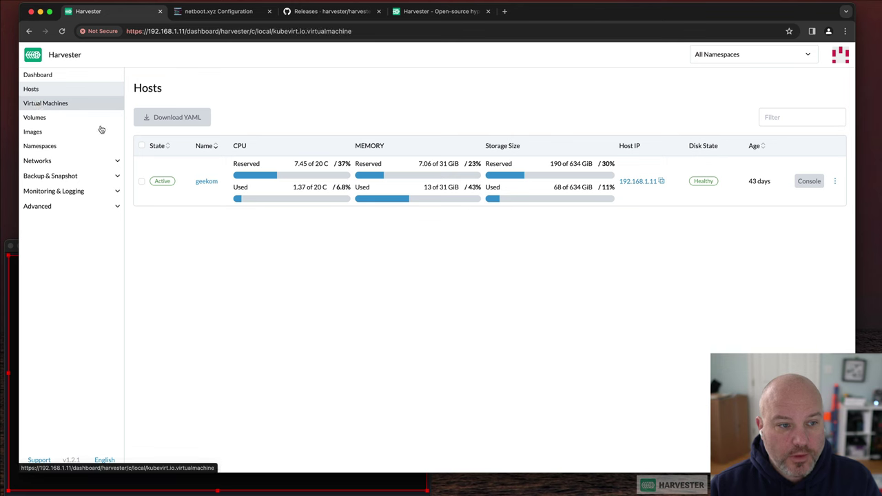
drag(232, 199, 197, 198)
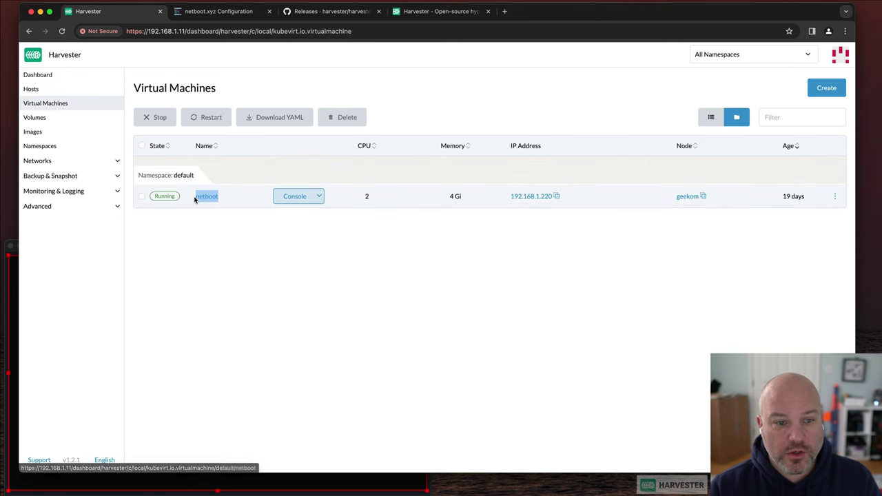
click(344, 292)
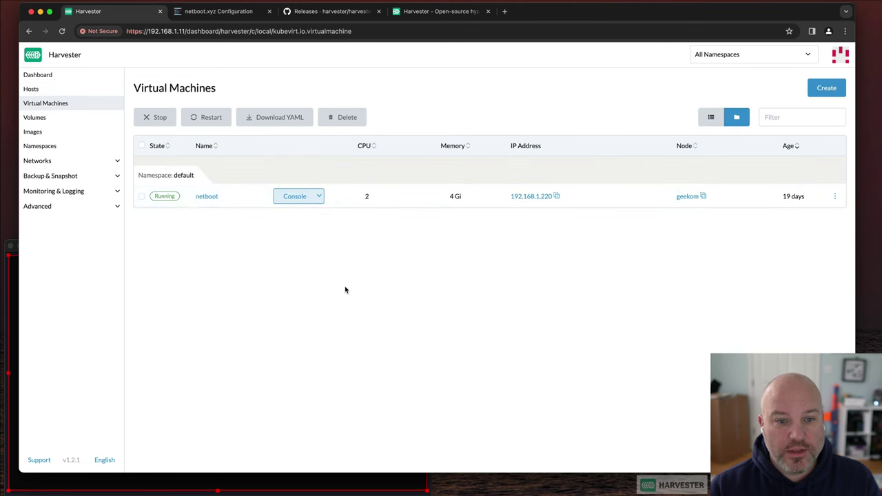
Examine the custom menu.ipxe in netboot.xyz, including its distribution list and the Harvester Installer 1.3.0 item
click(221, 12)
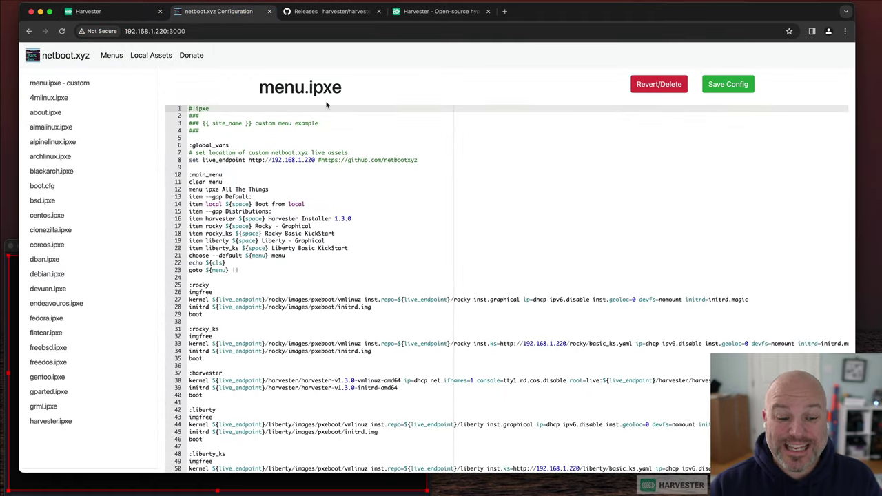
scroll(446, 271, down, 1)
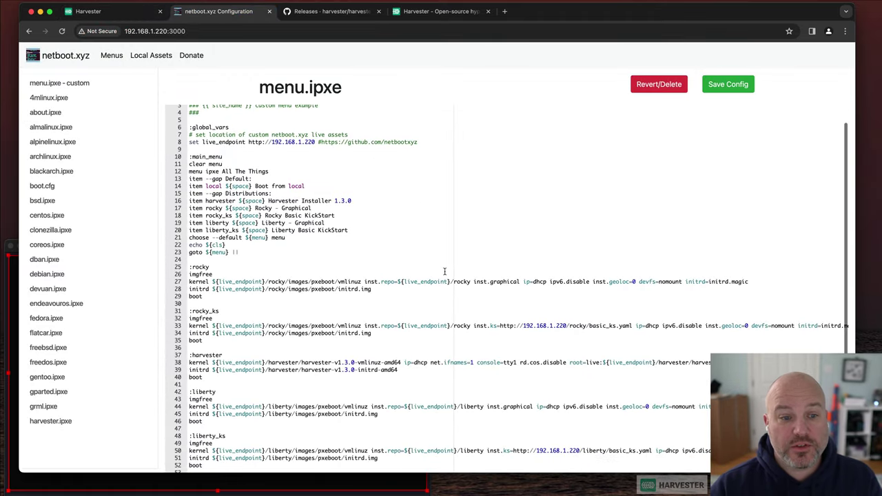
scroll(330, 308, down, 2)
scroll(329, 308, down, 1)
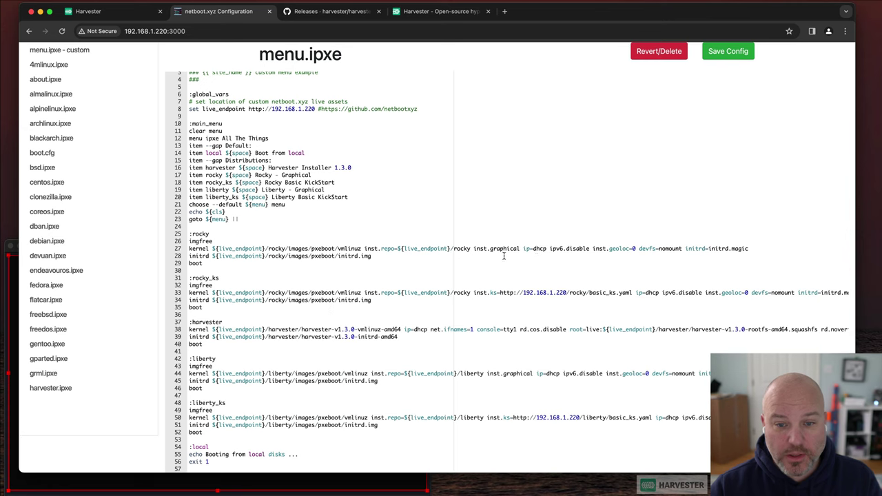
scroll(413, 238, right, 2)
scroll(207, 232, left, 2)
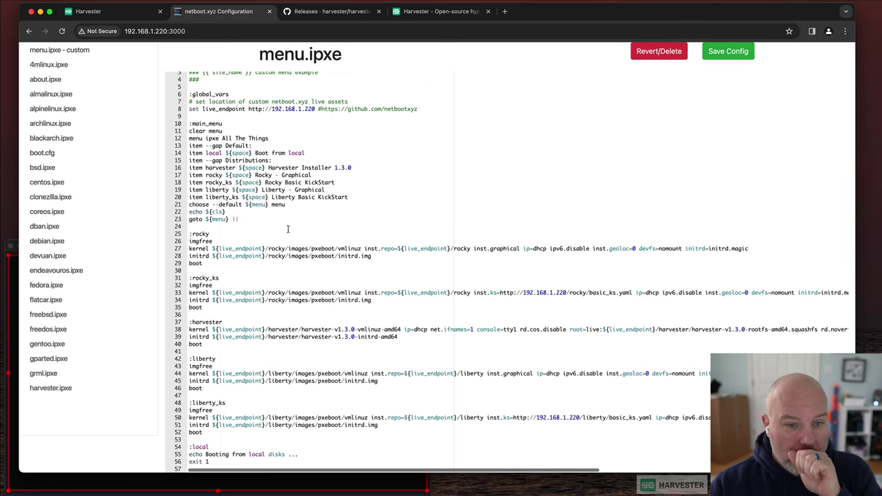
drag(311, 176, 268, 191)
drag(349, 167, 288, 168)
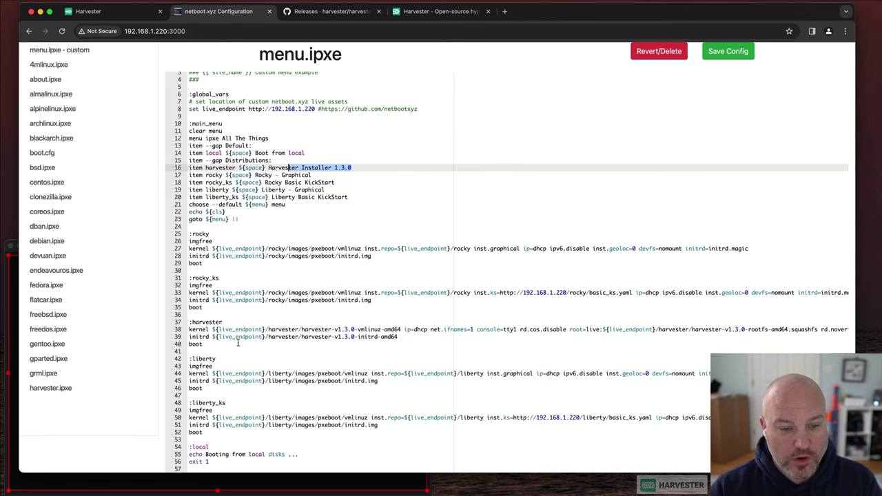
Examine the full kernel and initrd lines of the harvester boot section in menu.ipxe
scroll(238, 344, right, 2)
scroll(238, 343, left, 2)
drag(299, 330, 433, 343)
scroll(433, 343, up, 1)
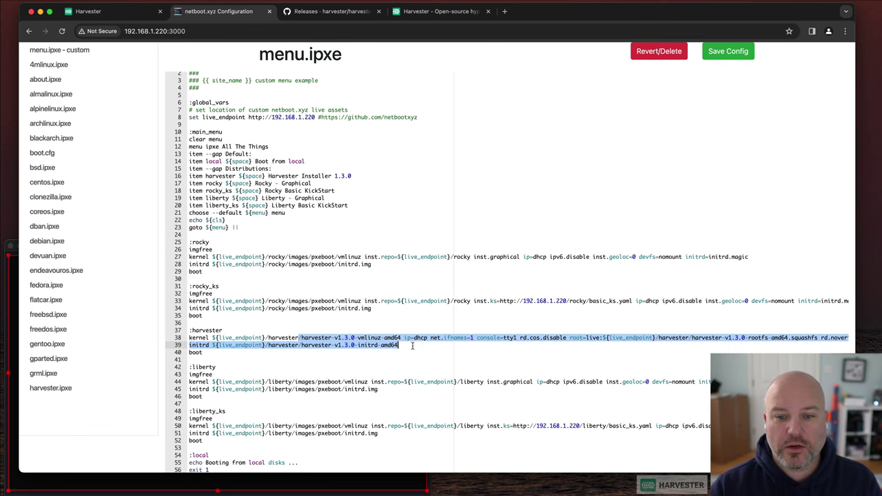
scroll(638, 336, right, 10)
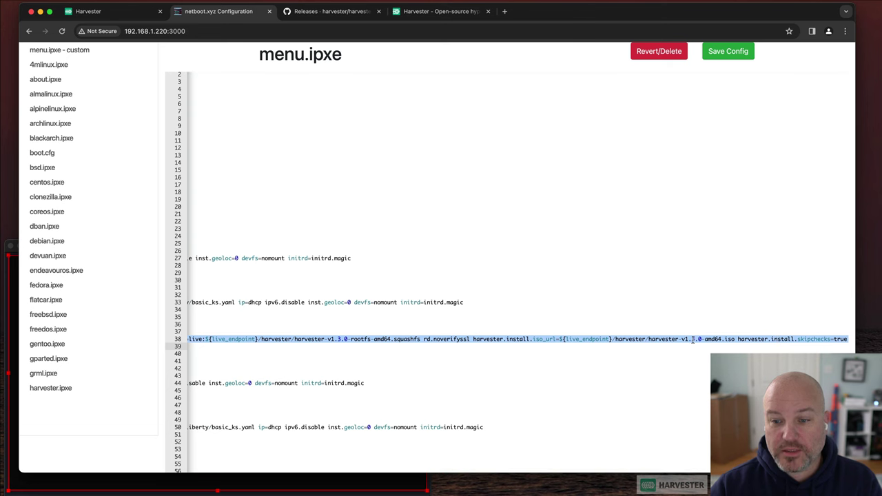
scroll(332, 180, left, 10)
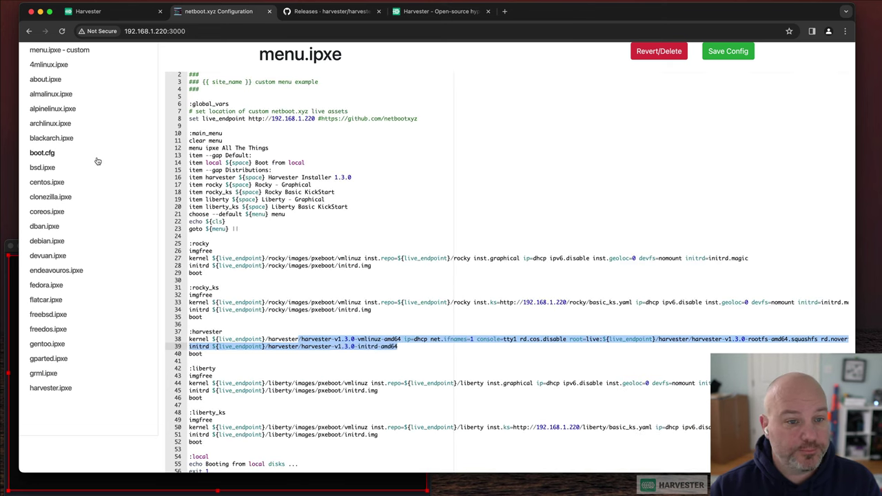
Inspect the Harvester v1.3.0 files in netboot.xyz's local assets and check the installer's progress in the OBS window
scroll(113, 159, up, 2)
click(142, 55)
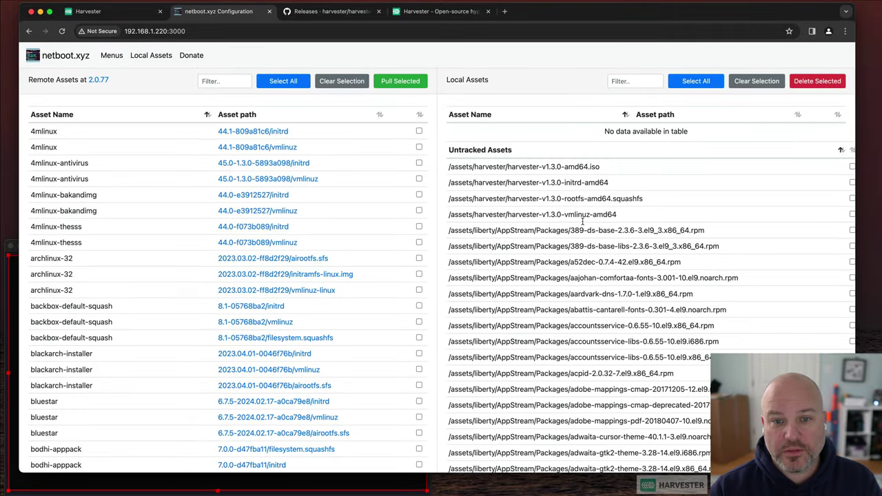
drag(651, 215, 442, 166)
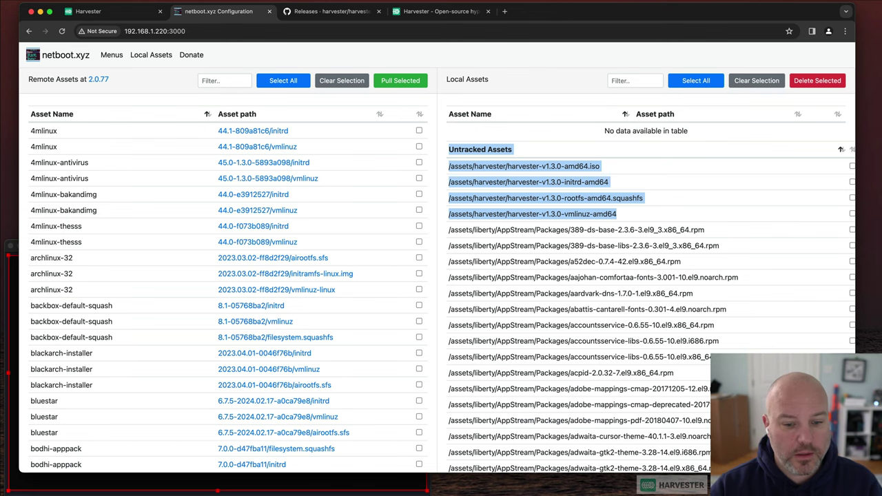
click(158, 481)
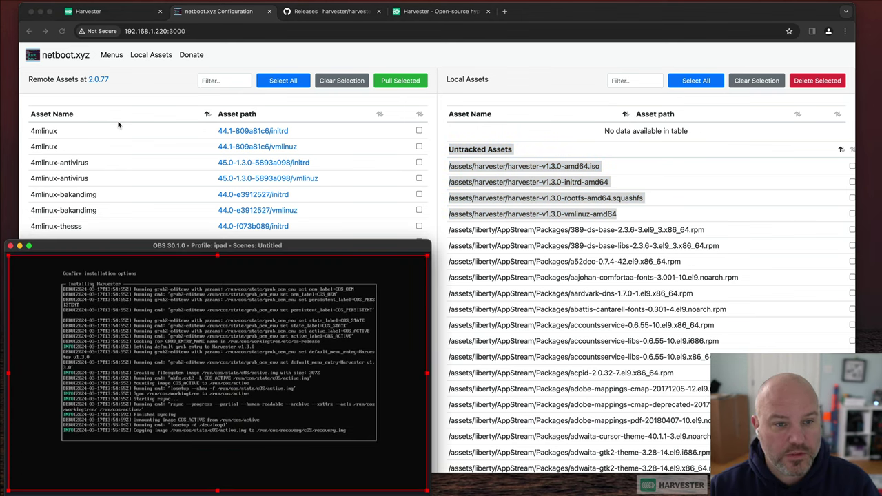
Return to the Harvester dashboard and review the cluster's volumes and images
click(105, 11)
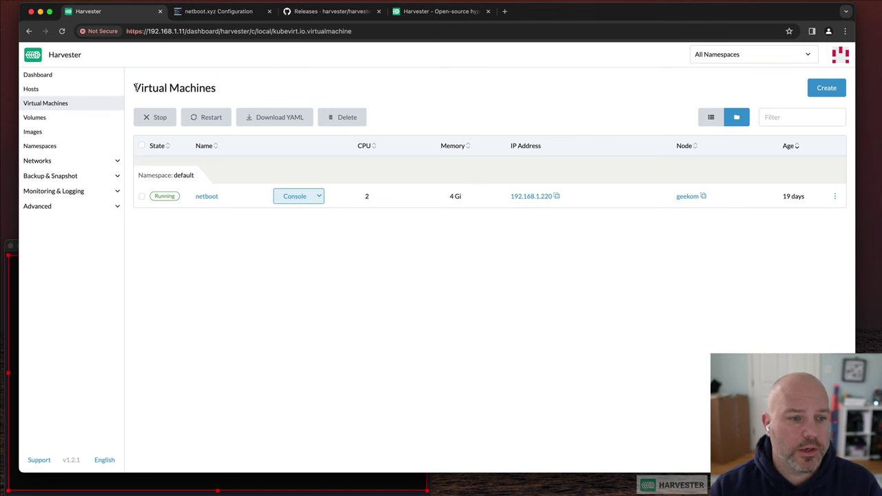
click(35, 117)
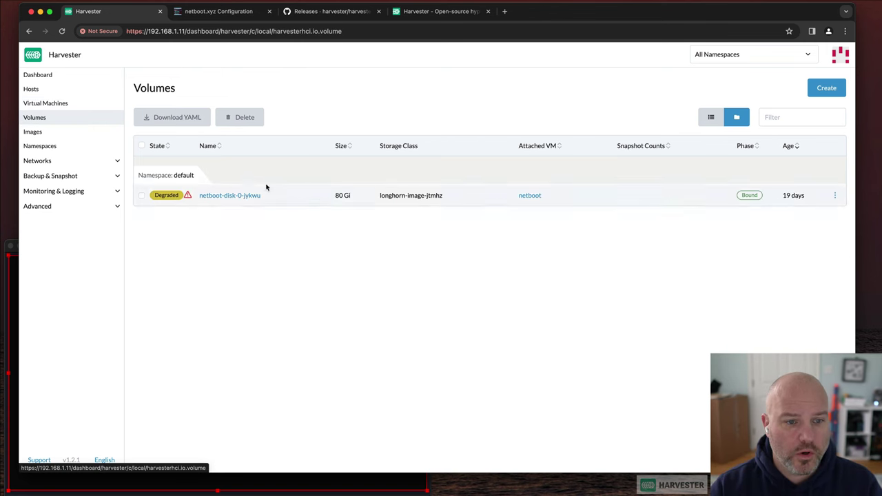
click(54, 133)
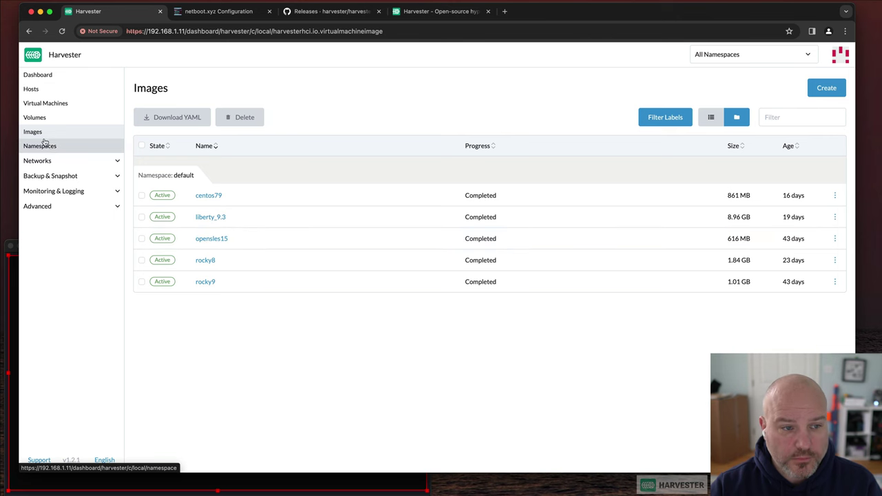
Review the cluster networks and the vlan1 VM network's type and cluster network, comparing them with the harvesterhci.io architecture diagram
click(65, 160)
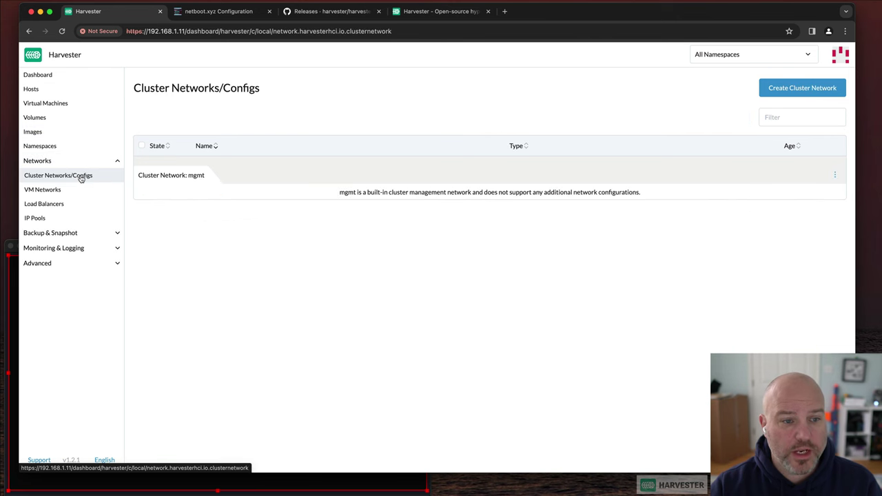
click(77, 191)
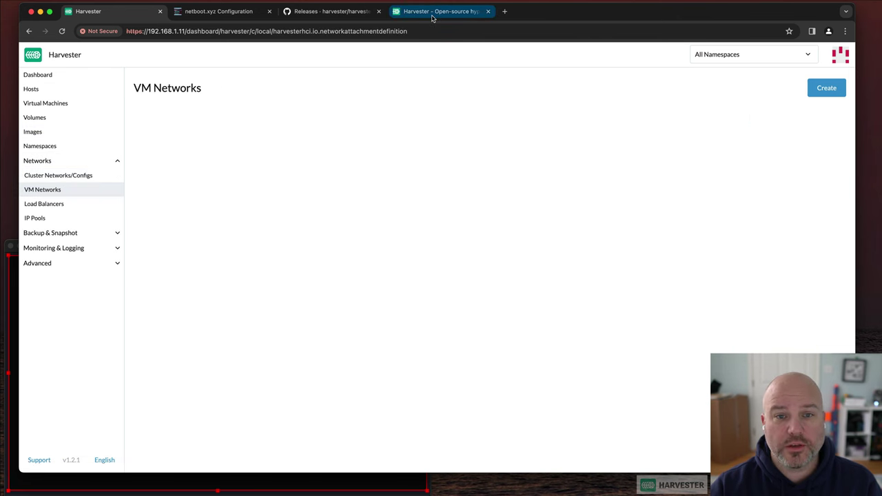
click(434, 11)
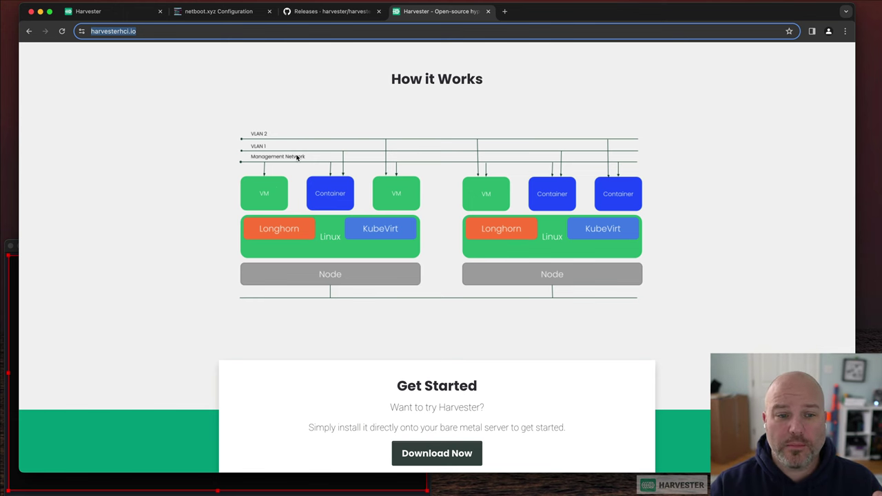
click(92, 12)
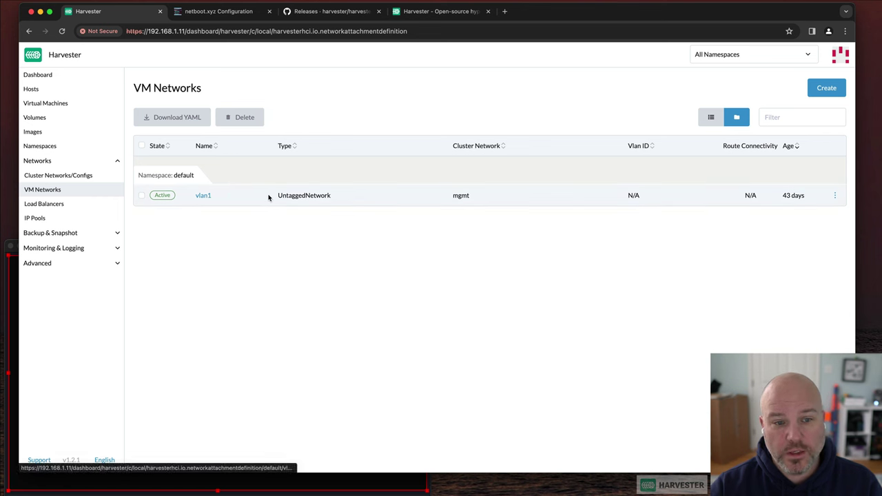
drag(278, 195, 327, 195)
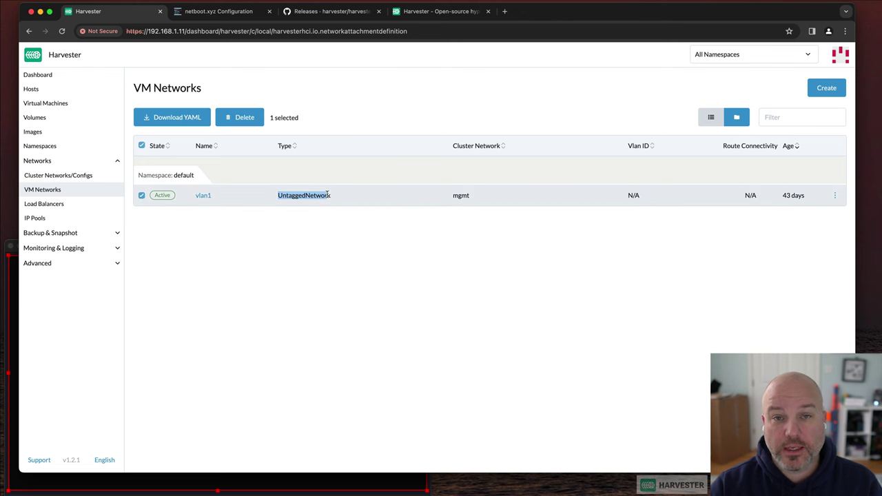
double_click(469, 196)
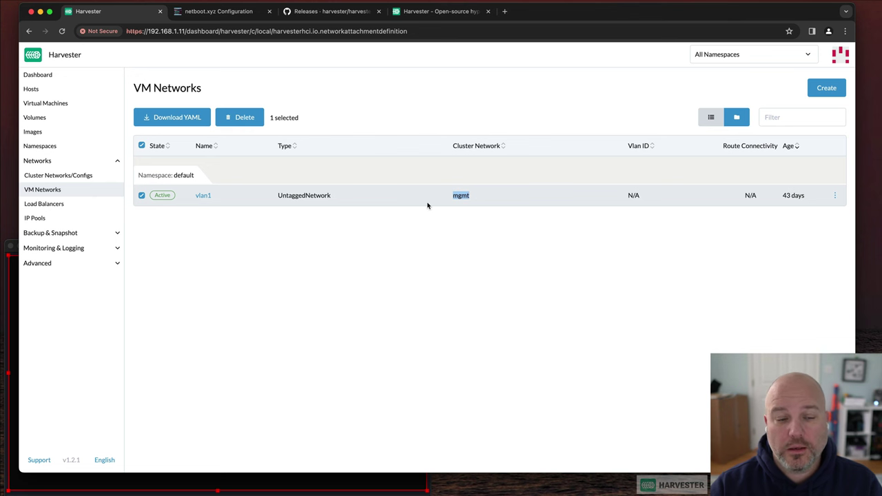
Look through the advanced templates and PCI devices pages, and check the installed Harvester version
click(75, 269)
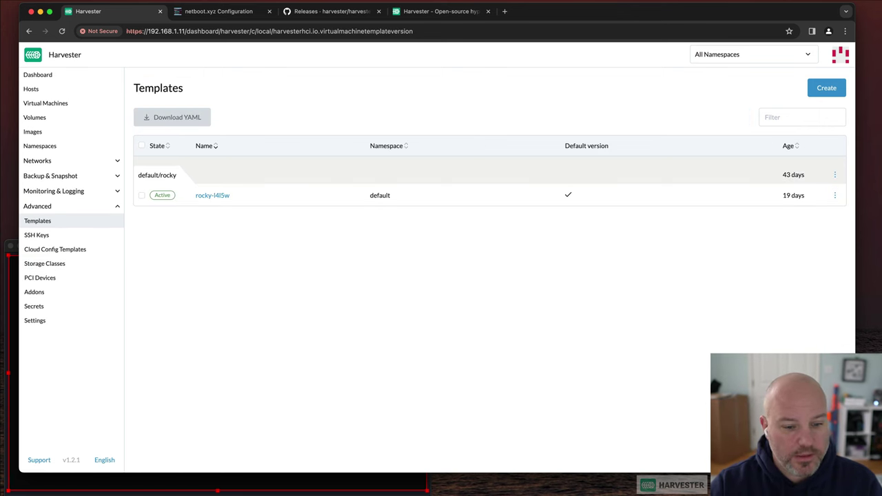
key(super+Tab)
click(583, 285)
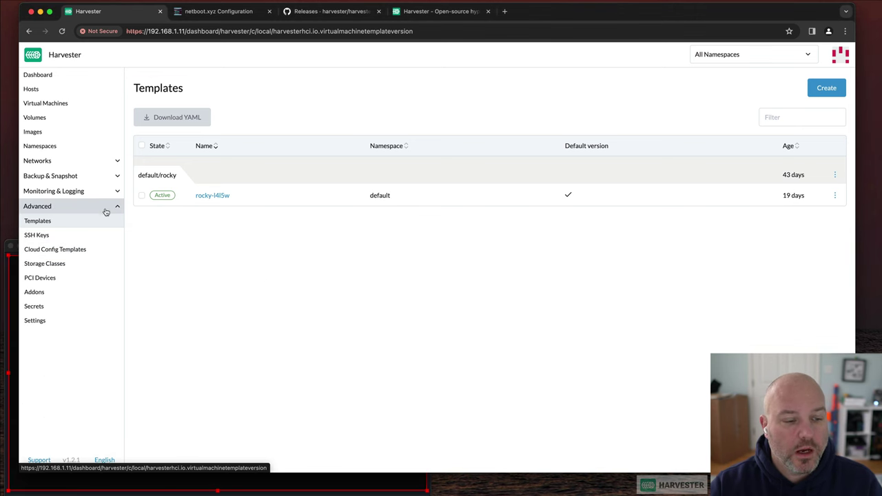
click(73, 237)
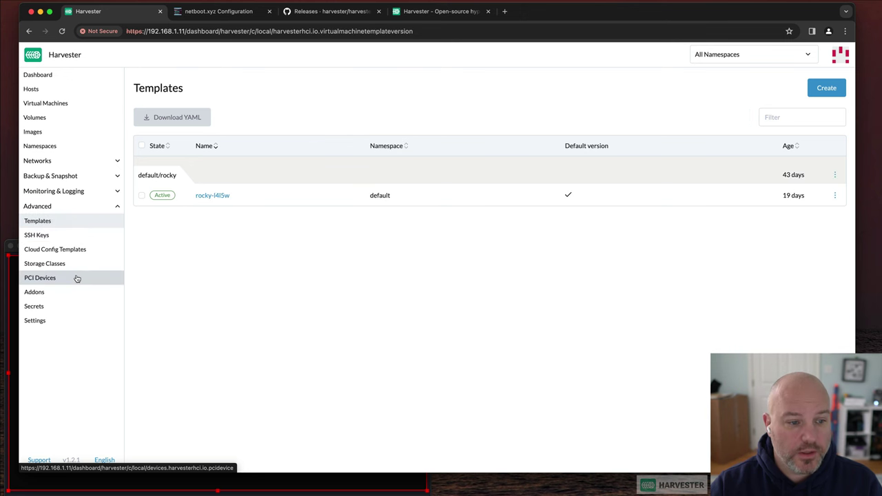
click(75, 278)
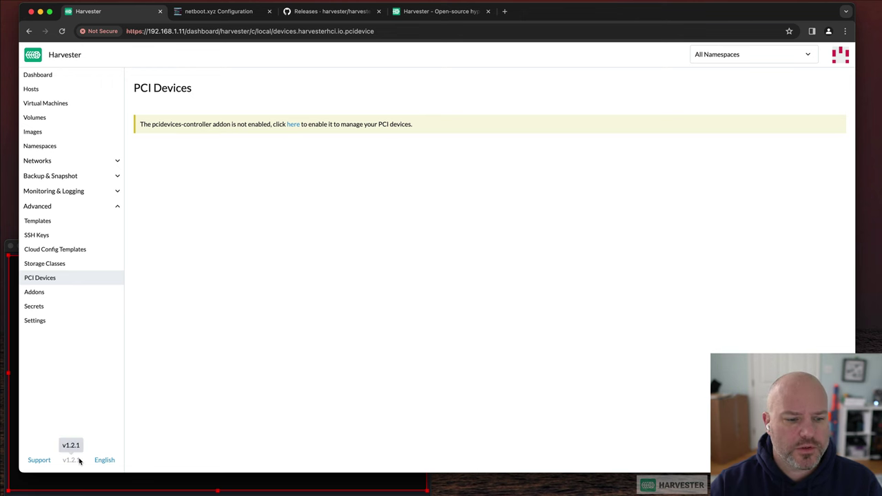
drag(82, 463, 66, 464)
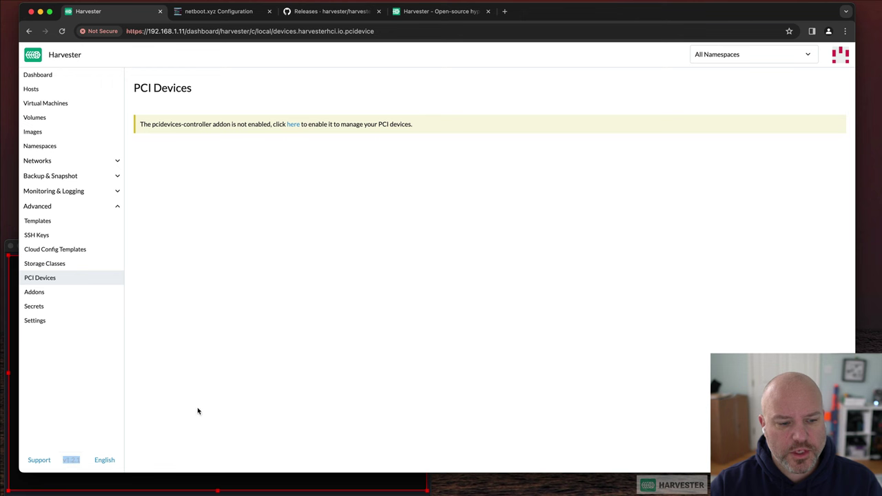
Look through the storage classes and secrets pages, and review the advanced cluster settings through to the vm-force-reset-policy entry
click(247, 384)
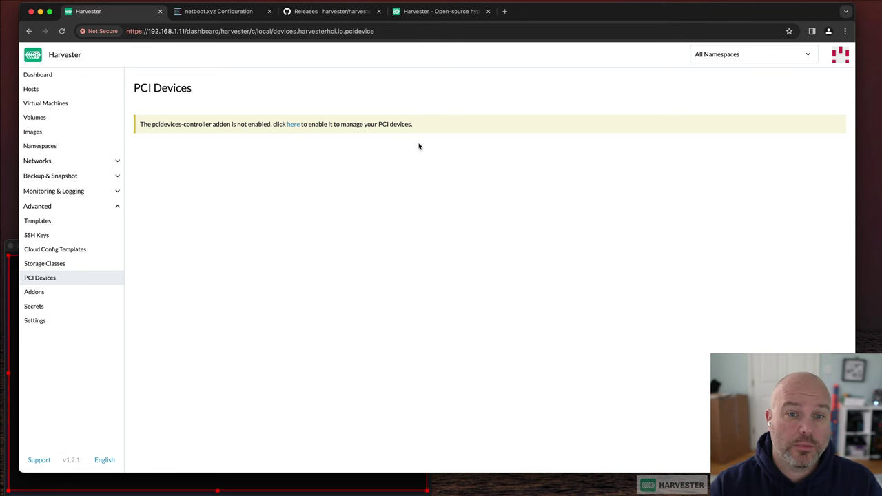
click(91, 267)
click(80, 310)
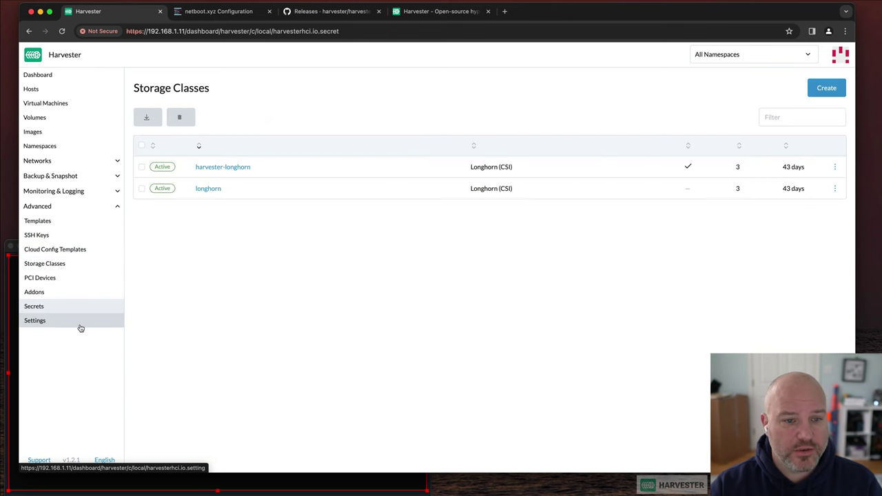
click(80, 328)
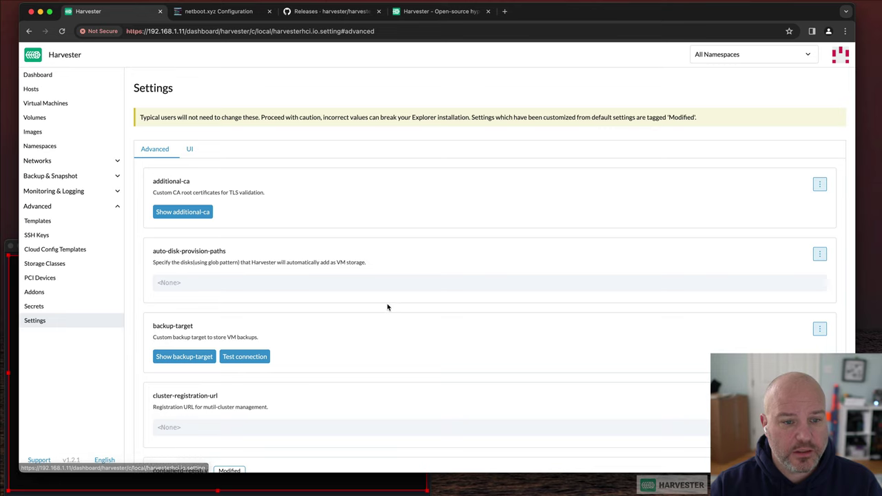
scroll(387, 307, down, 7)
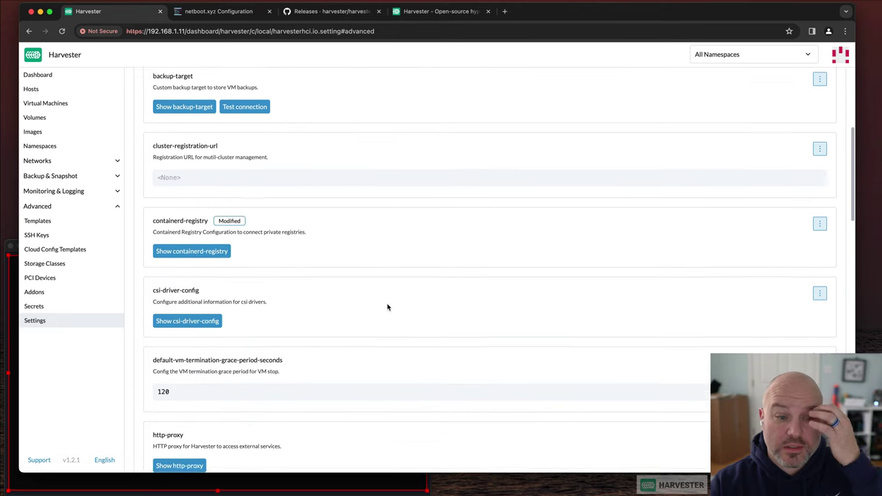
scroll(387, 308, down, 15)
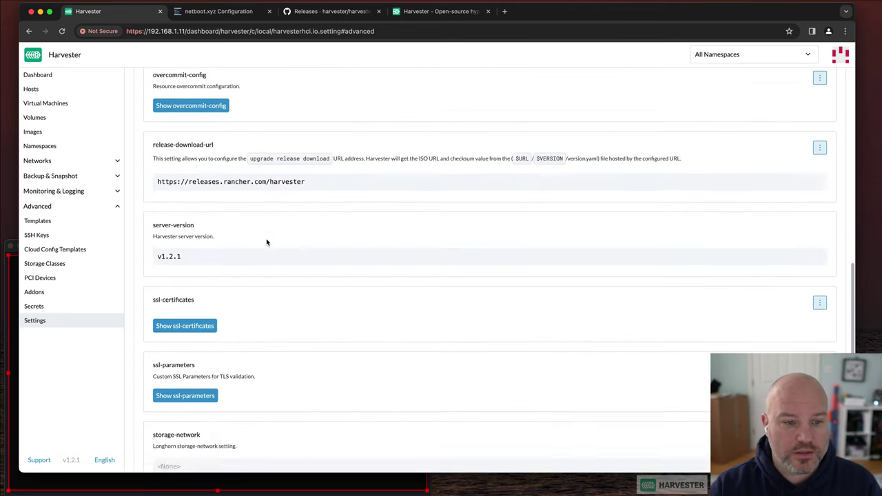
scroll(267, 242, down, 3)
scroll(358, 287, down, 10)
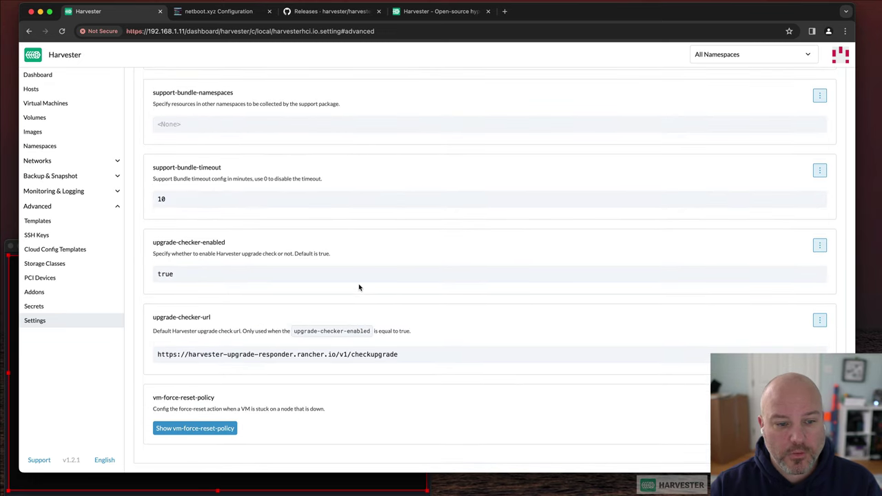
scroll(359, 287, up, 20)
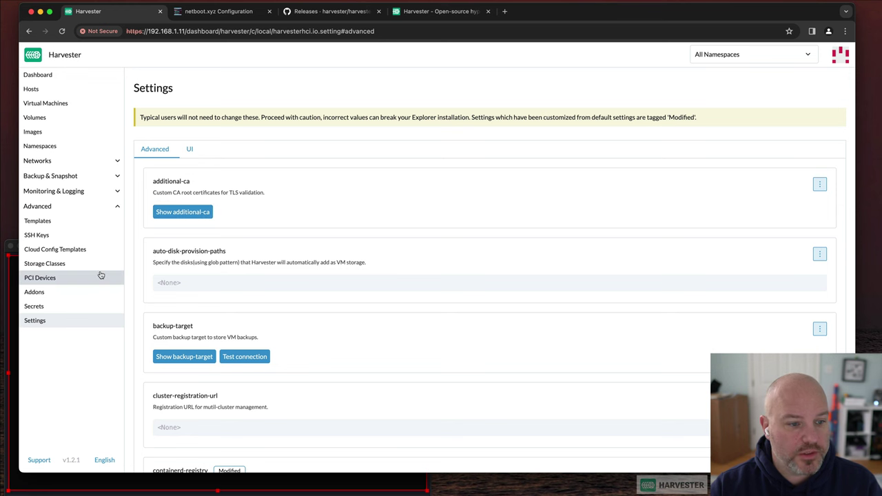
View the rocky template's configuration, examining its basics, volume image, network, and VM scheduling
click(78, 226)
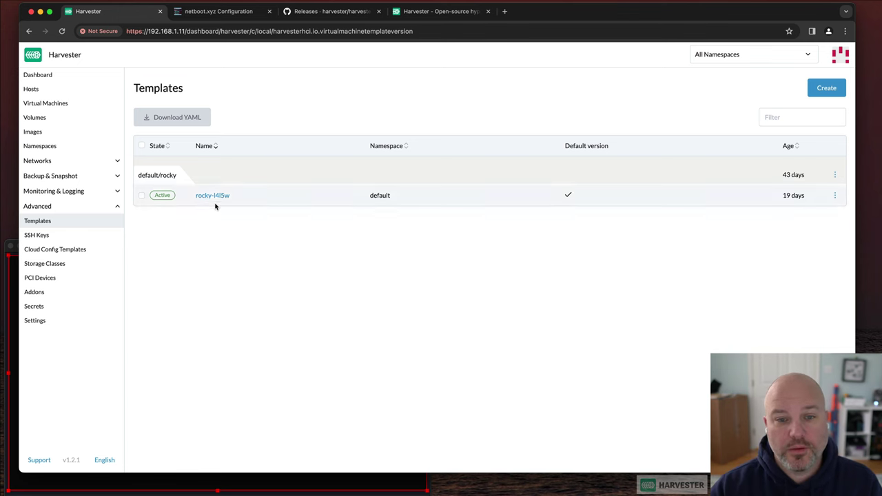
click(835, 196)
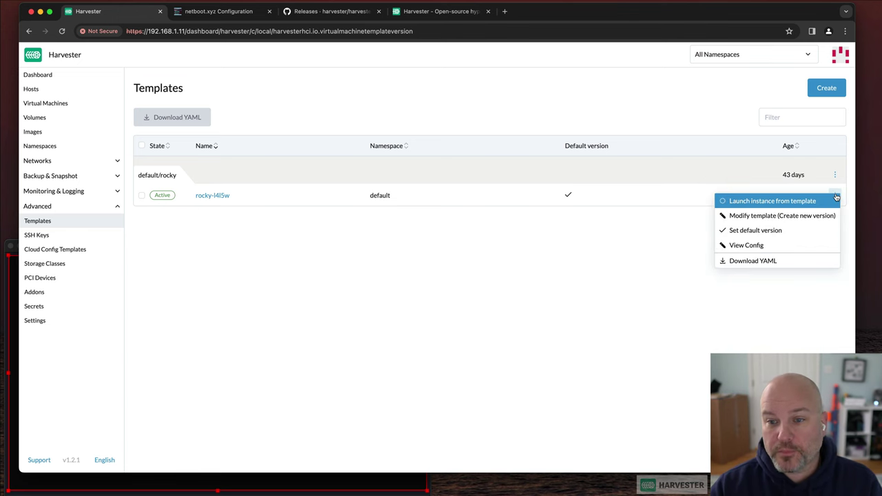
click(772, 246)
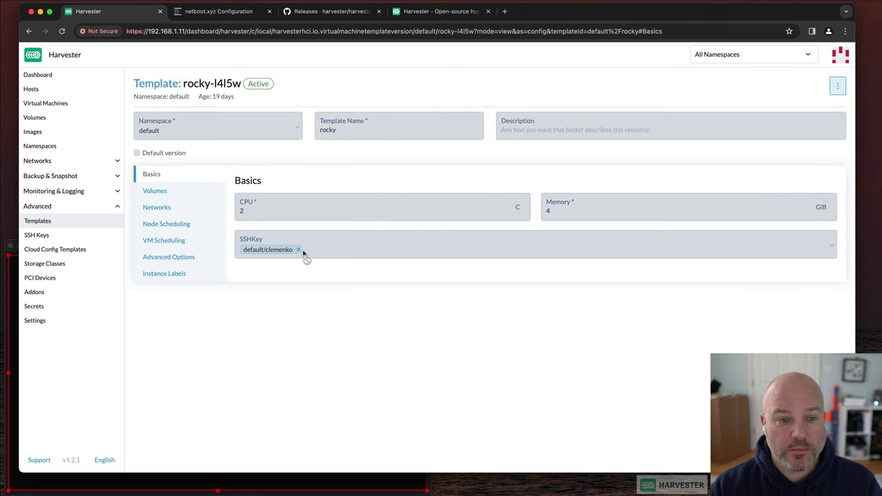
click(176, 193)
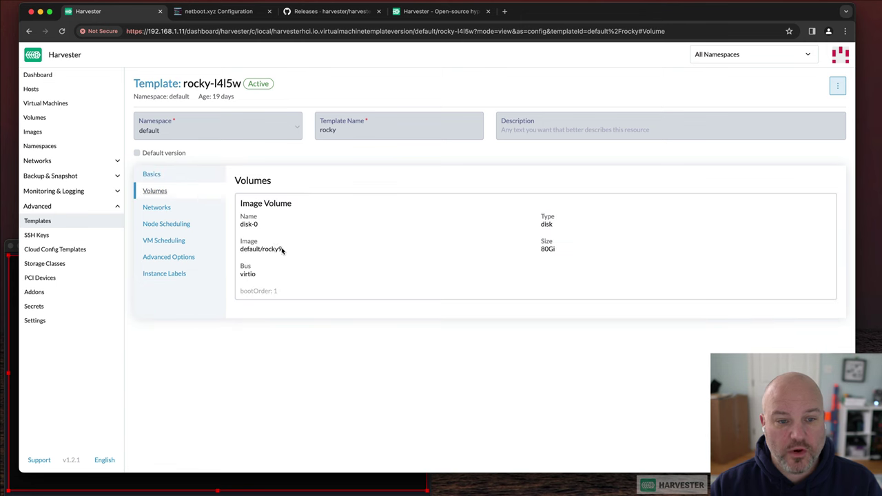
drag(282, 251, 251, 252)
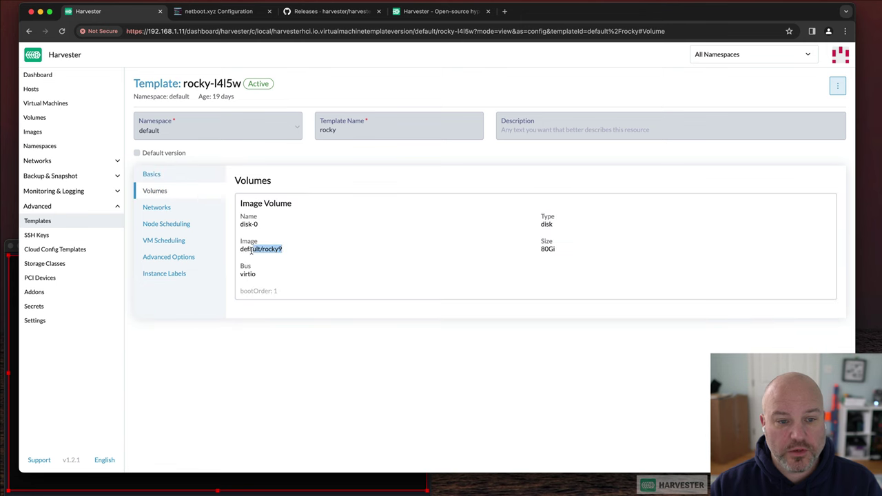
click(169, 209)
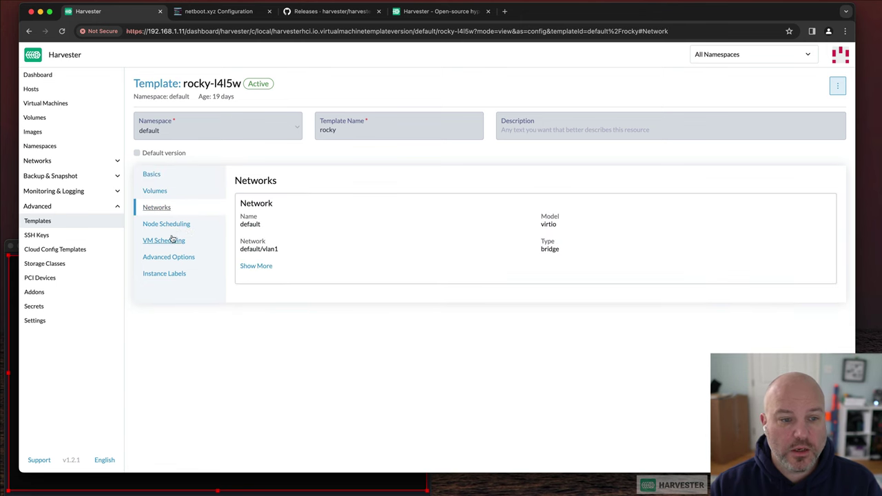
click(171, 241)
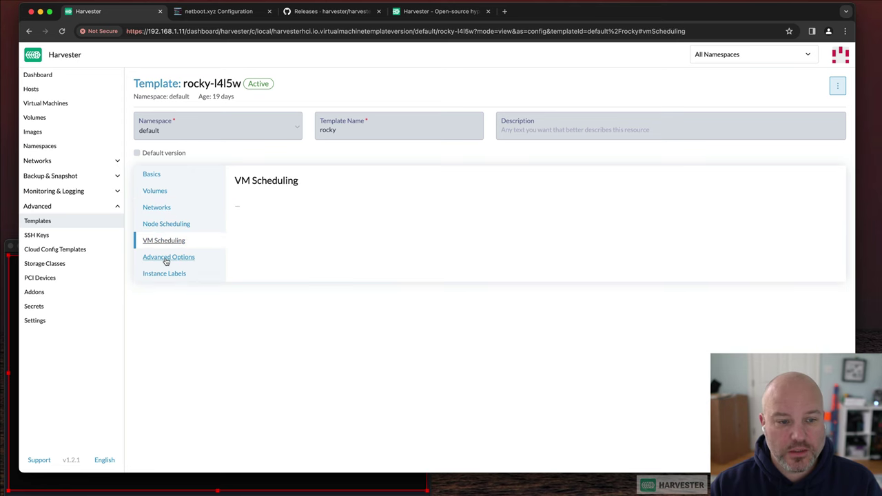
Examine the packages, runcmd, and ssh_pwauth entries in the cloud-config user data of the rocky template's advanced options
click(166, 258)
scroll(455, 325, down, 5)
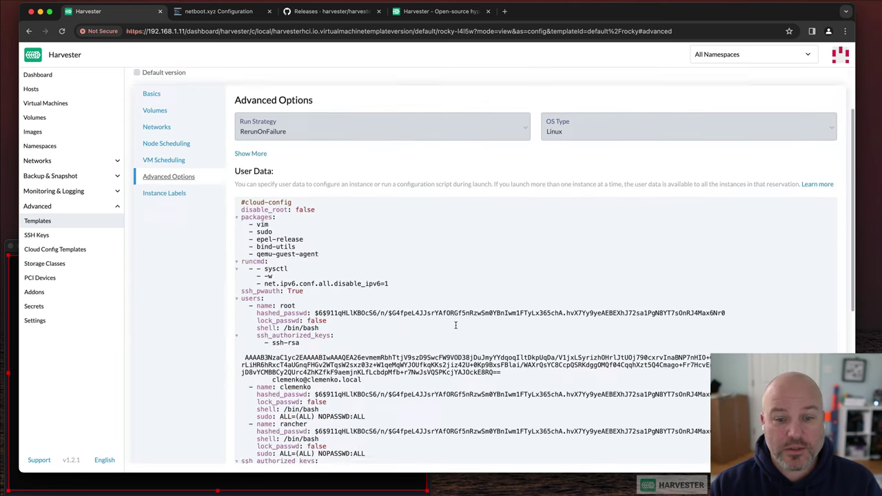
scroll(455, 325, up, 2)
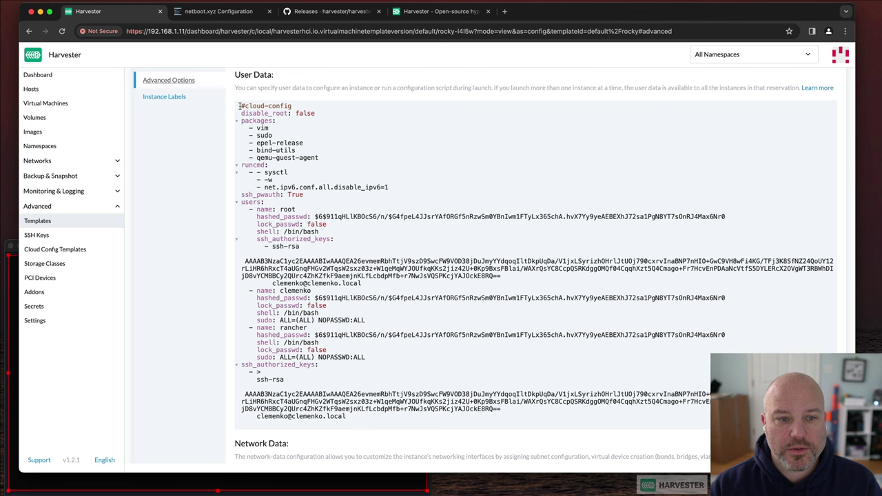
drag(239, 105, 235, 126)
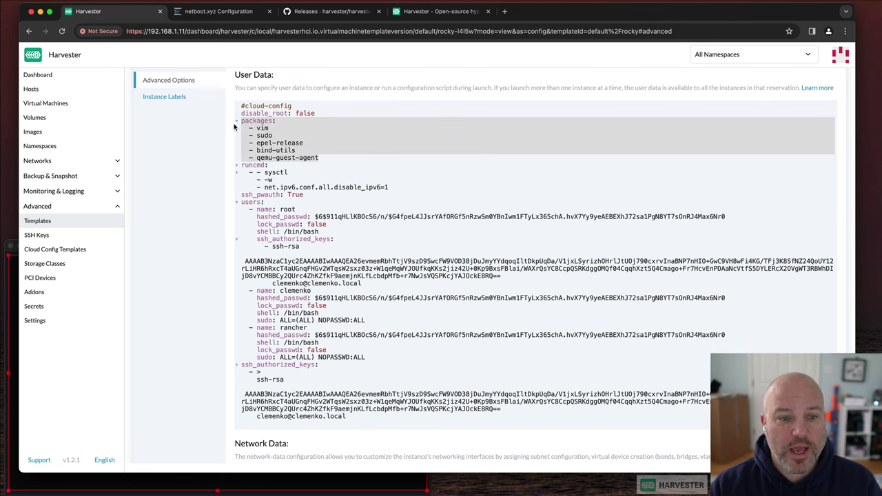
drag(405, 188, 238, 167)
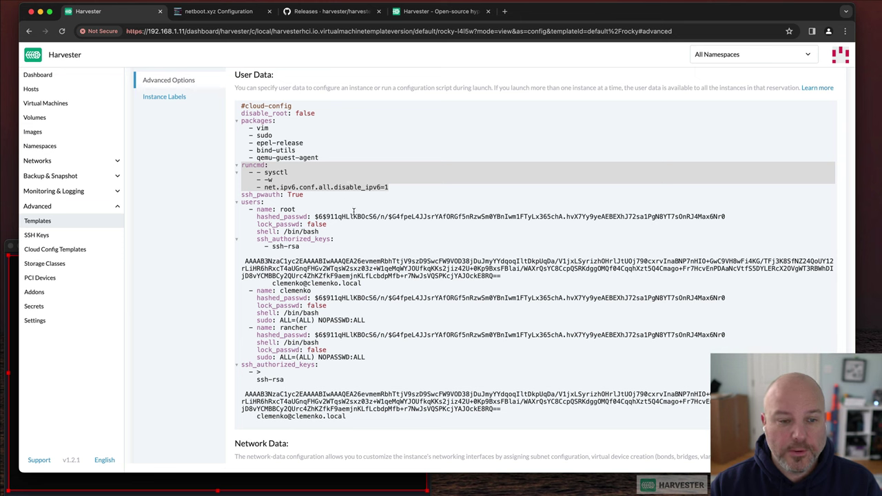
drag(304, 196, 252, 196)
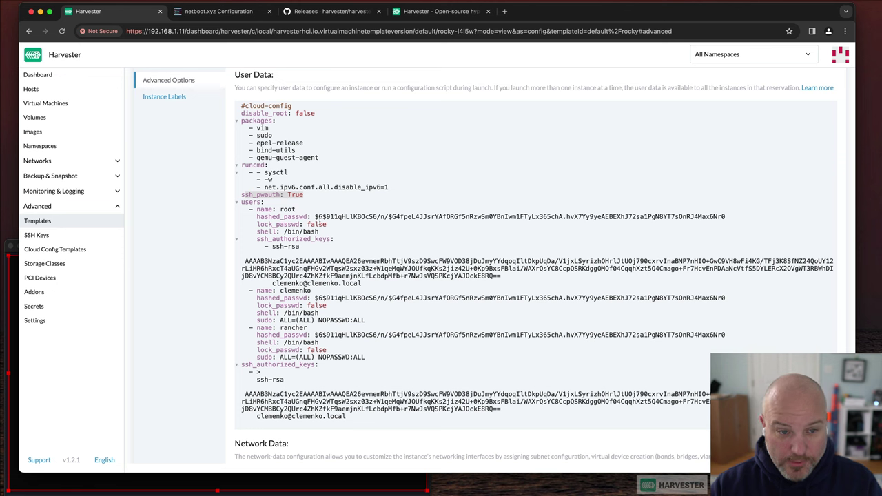
Examine the user accounts and SSH authorized keys defined in the template's cloud-config user data
drag(338, 246, 254, 213)
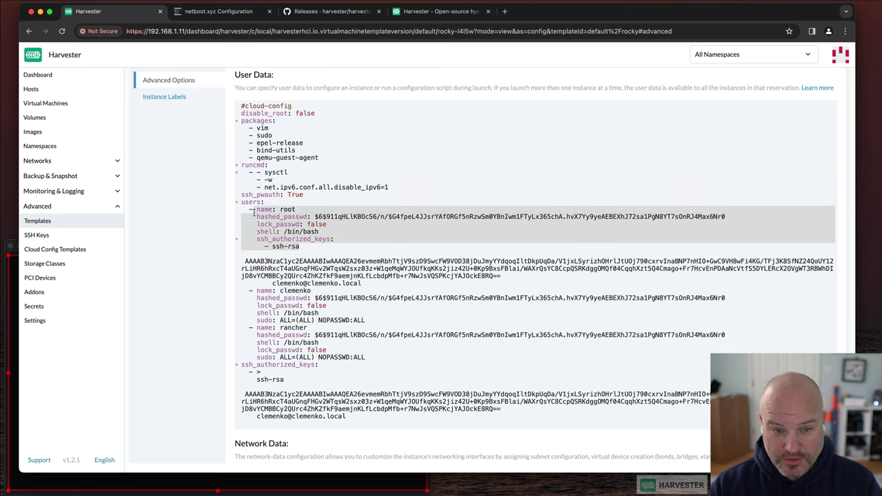
drag(365, 283, 244, 260)
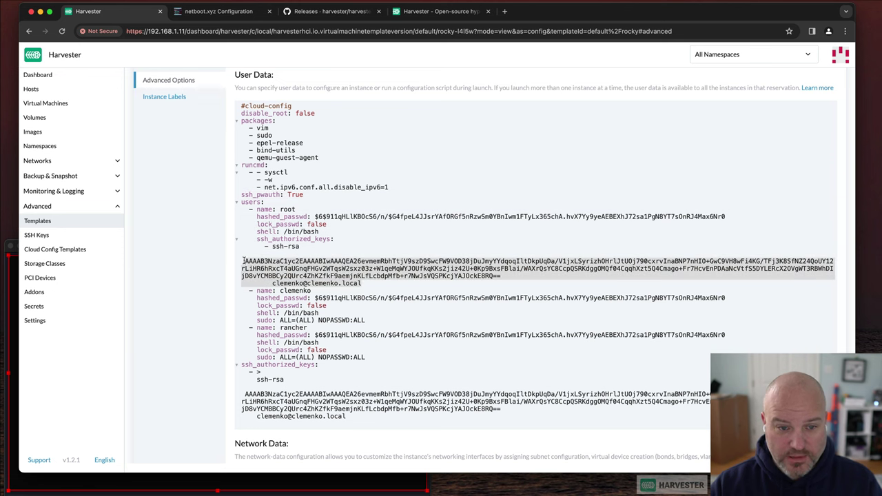
drag(365, 359, 201, 291)
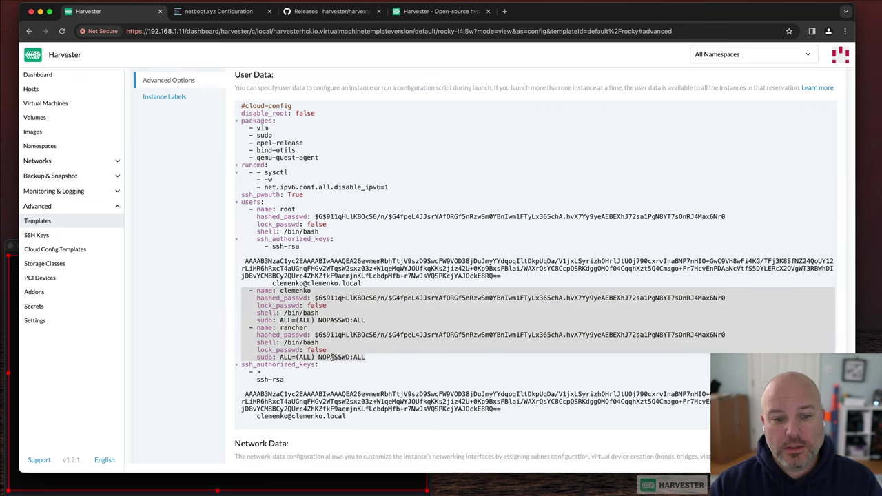
scroll(333, 357, down, 3)
scroll(338, 360, up, 8)
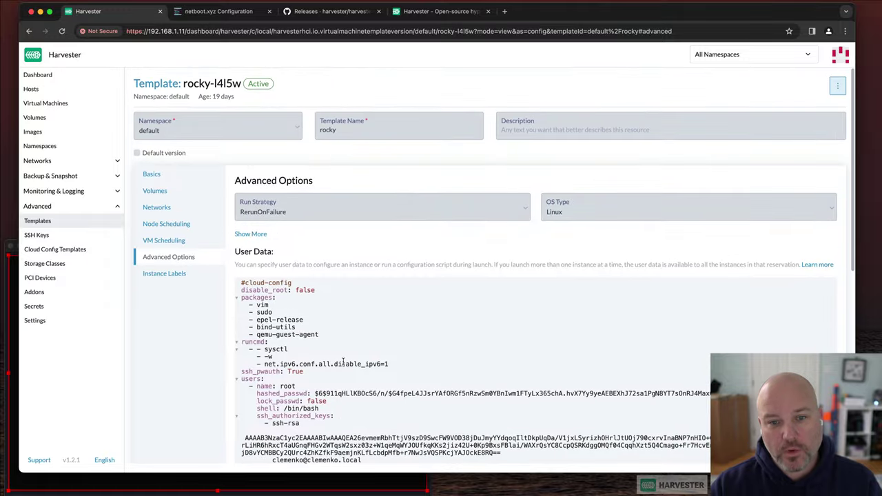
scroll(343, 361, down, 3)
scroll(343, 361, up, 4)
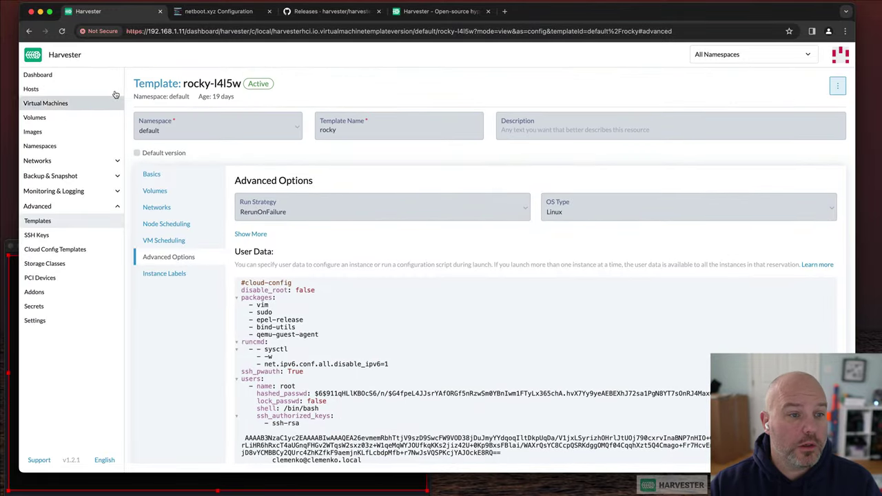
Return to the cluster dashboard overview and check the Harvester installation progress in the OBS window
click(75, 76)
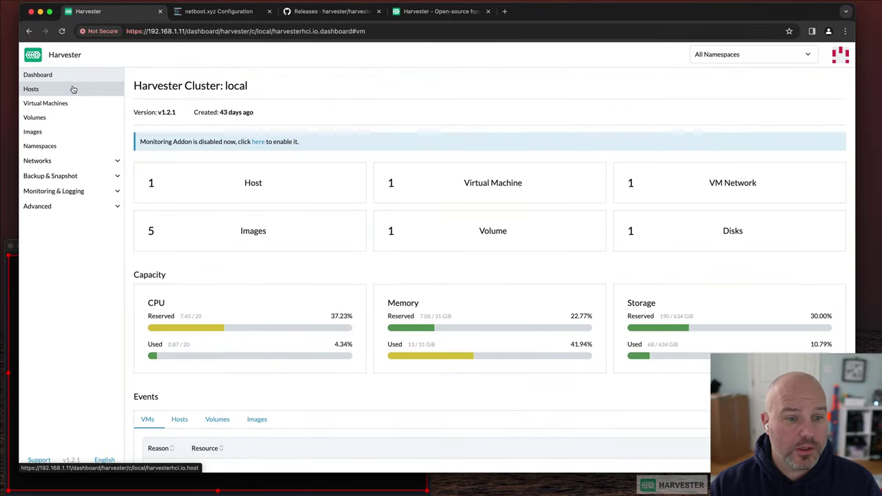
scroll(233, 437, down, 1)
key(super+Tab)
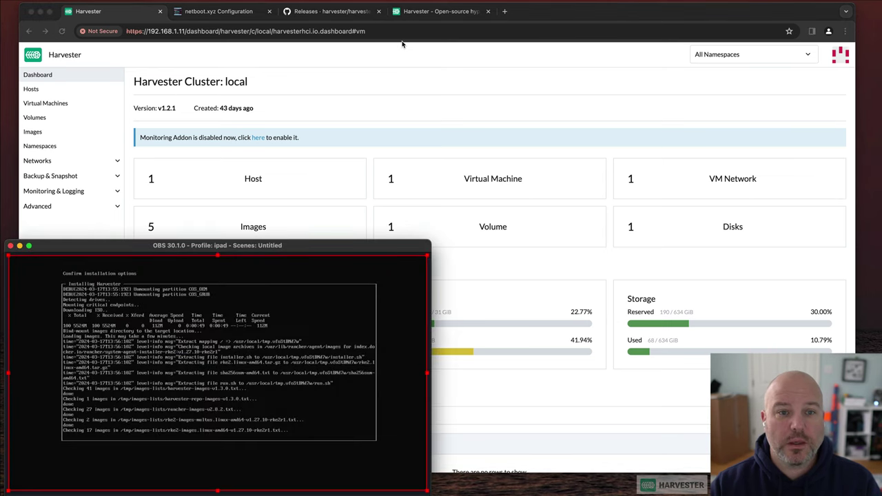
Review the Harvester v1.3.0 downloads and Net Install ISO section on GitHub, and open the PXE boot documentation in a new tab
click(357, 21)
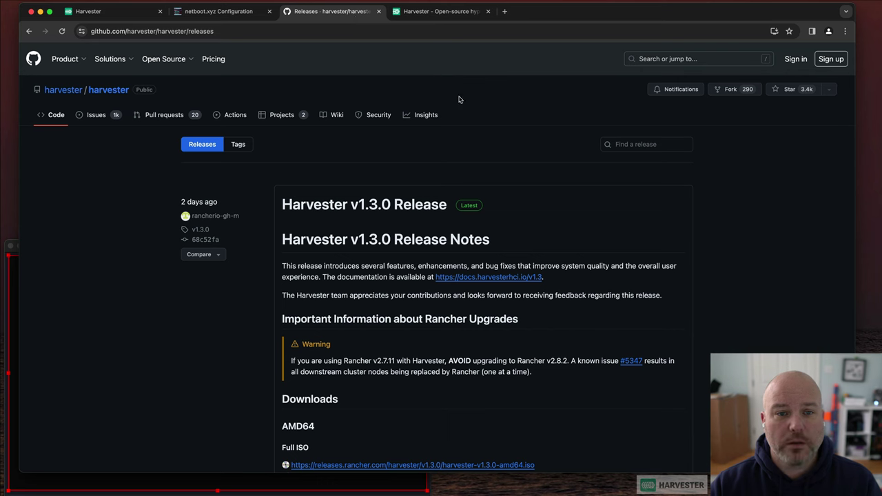
click(177, 31)
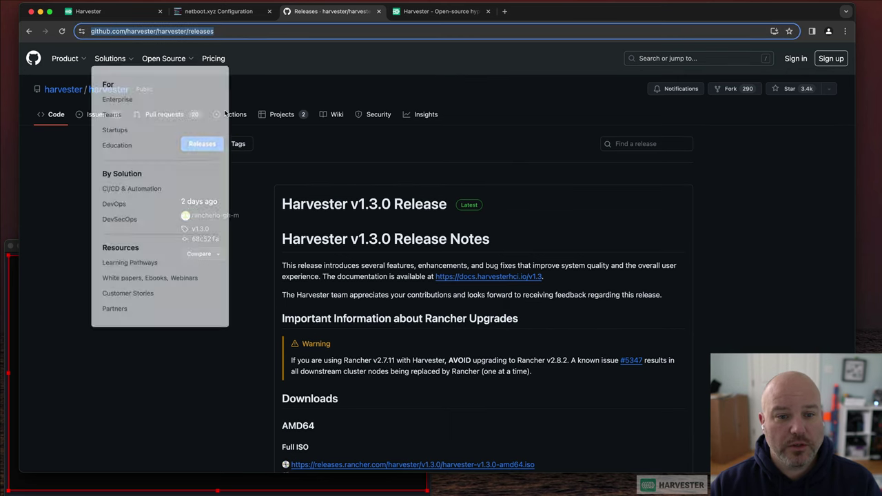
scroll(449, 224, down, 5)
scroll(448, 222, down, 1)
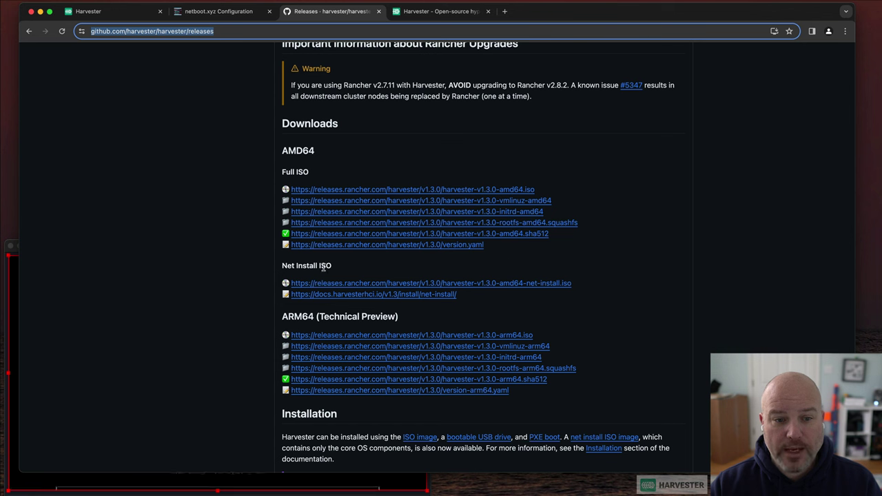
drag(331, 266, 283, 265)
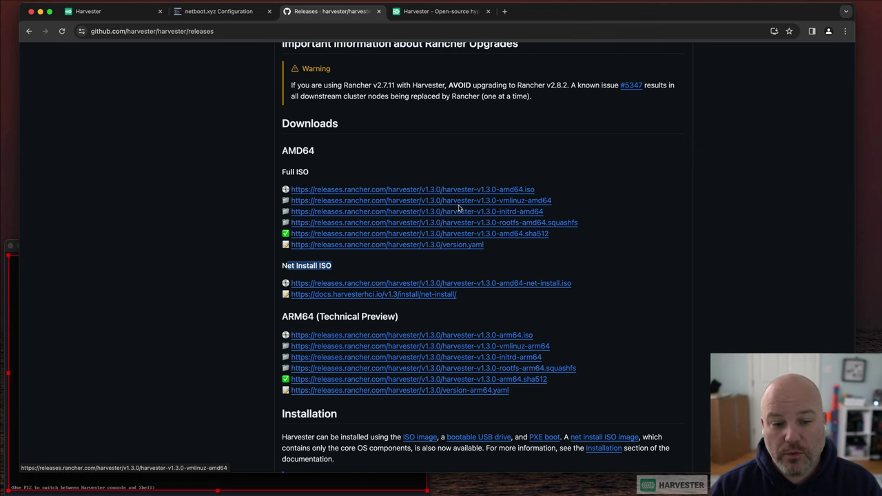
scroll(459, 208, down, 5)
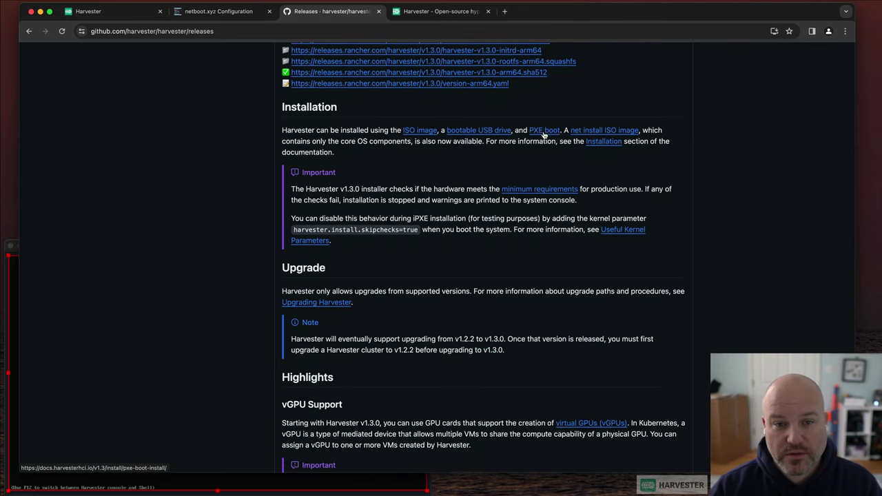
super+click(545, 131)
Read through the v1.3.0 release highlights, from vGPU support and two-node clusters to managed DHCP, ARM support, and Fleet management
scroll(482, 187, down, 4)
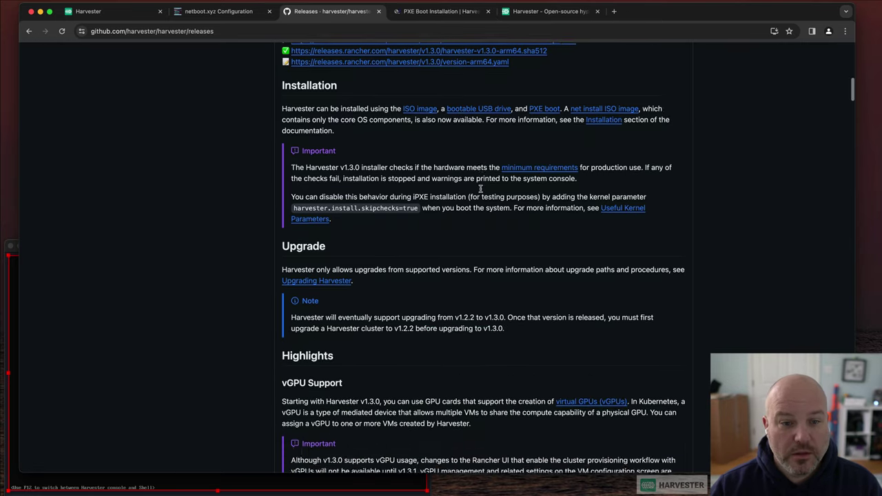
scroll(481, 189, down, 5)
scroll(480, 190, up, 4)
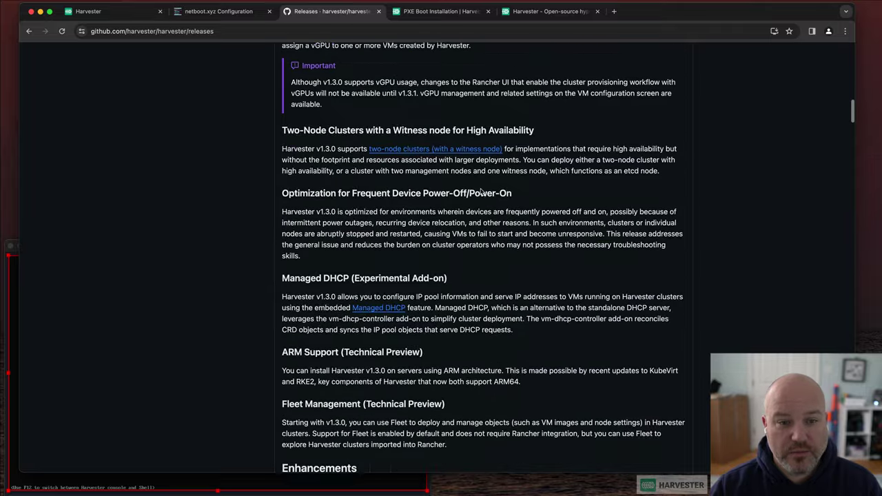
scroll(481, 189, down, 1)
scroll(481, 190, up, 2)
scroll(481, 189, down, 3)
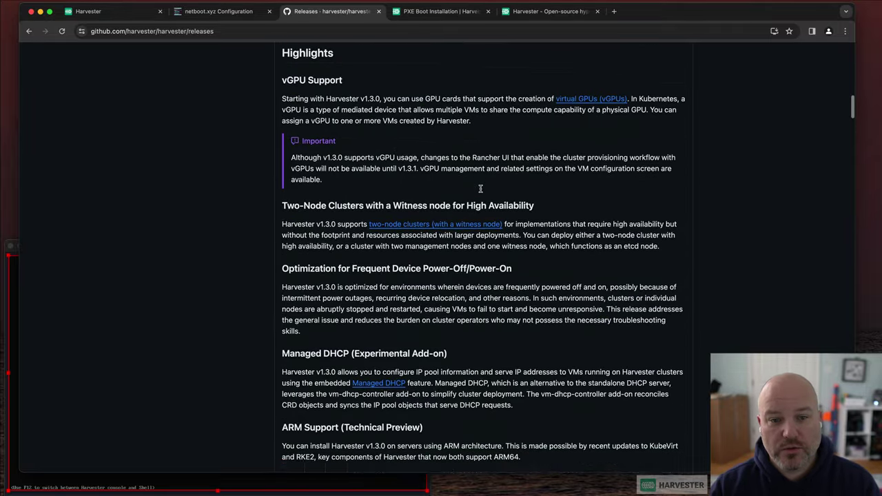
scroll(480, 188, down, 5)
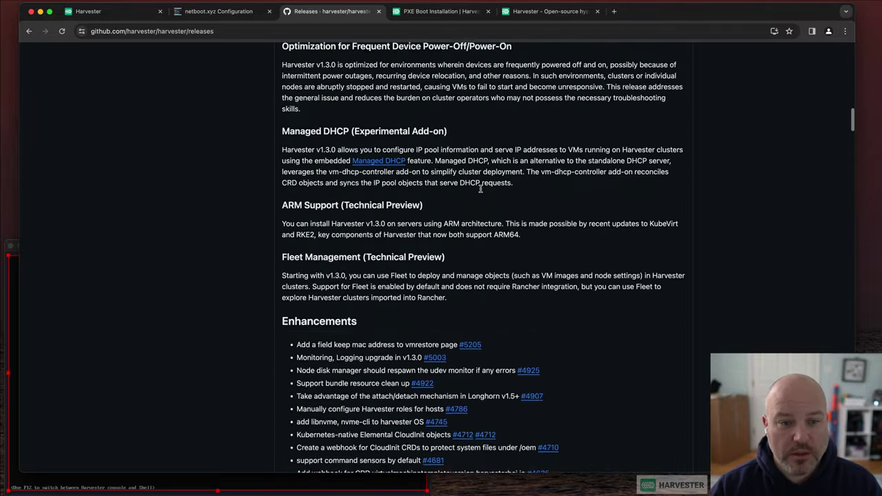
Review the Enhancements and Bug Fixes lists in the Harvester v1.3.0 release notes, and return to the Downloads section
scroll(481, 191, down, 2)
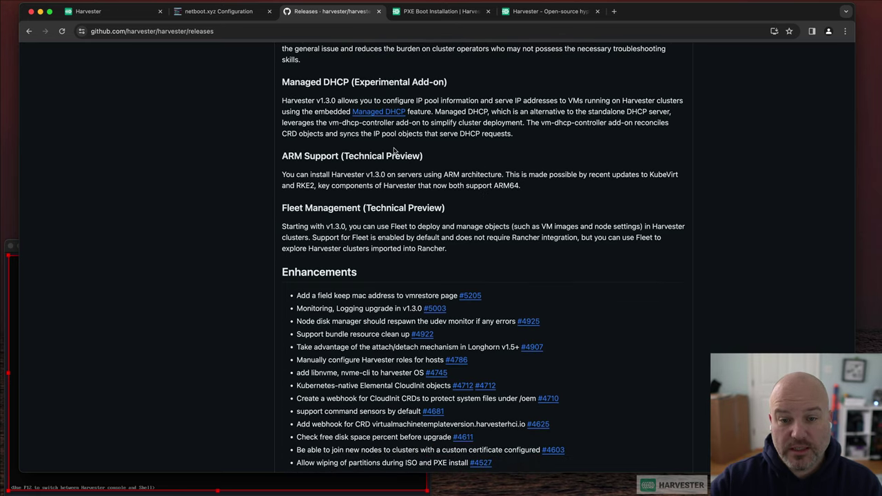
scroll(448, 193, down, 15)
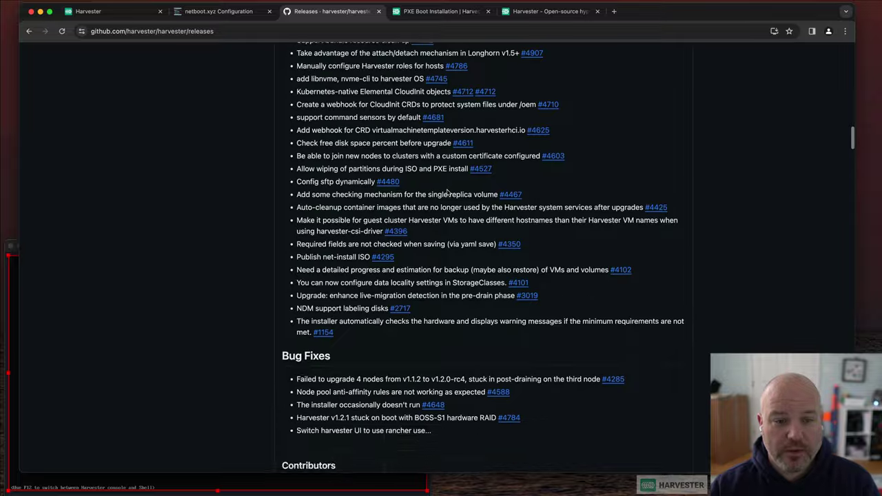
scroll(447, 193, up, 12)
scroll(447, 193, up, 10)
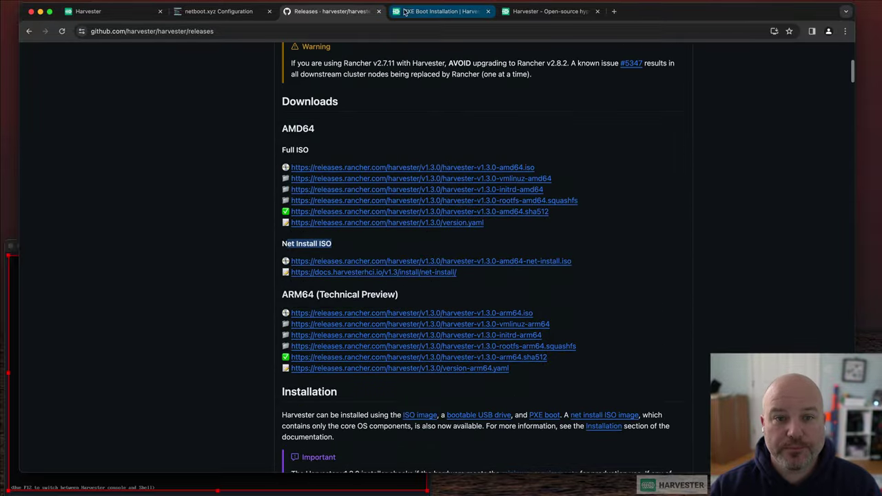
Open the PXE Boot Installation documentation, accept only technical cookies, and review the CREATE and JOIN mode configurations and iPXE scripts
click(435, 11)
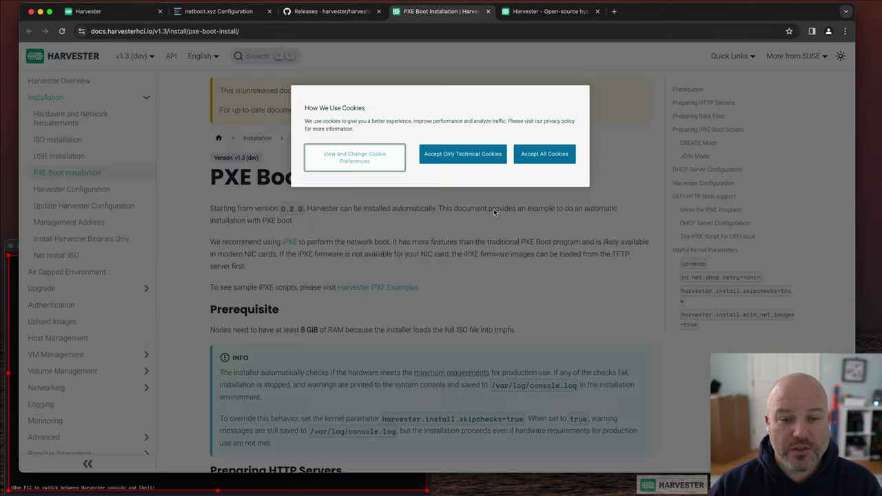
click(480, 154)
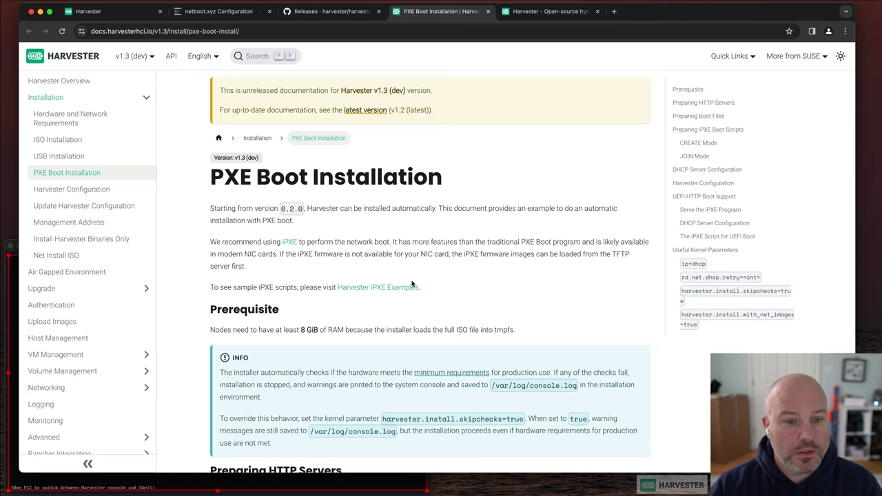
scroll(412, 283, down, 8)
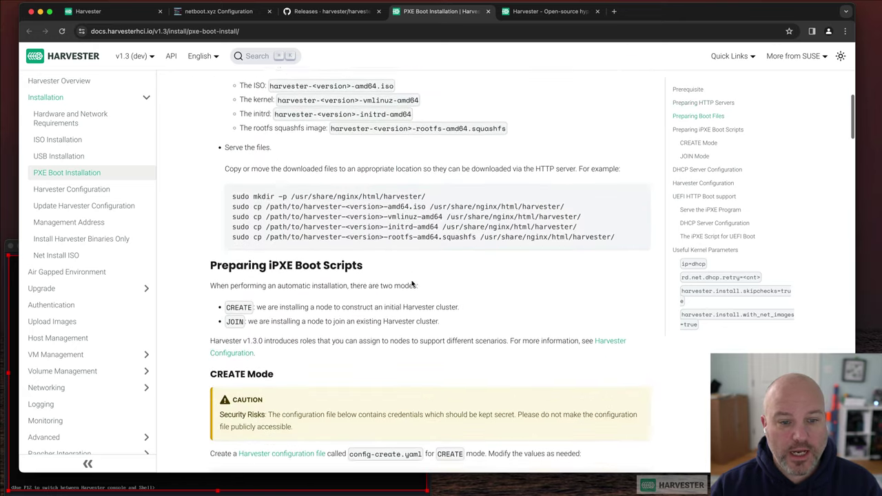
scroll(412, 284, down, 3)
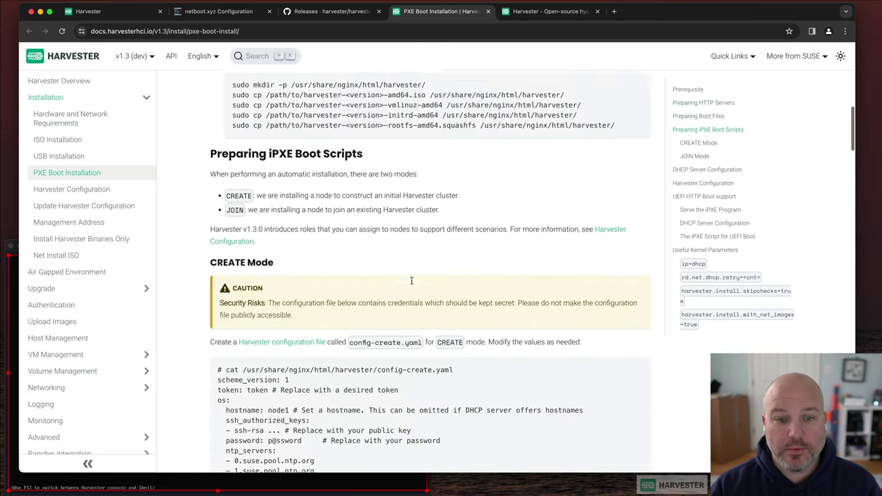
scroll(411, 280, down, 8)
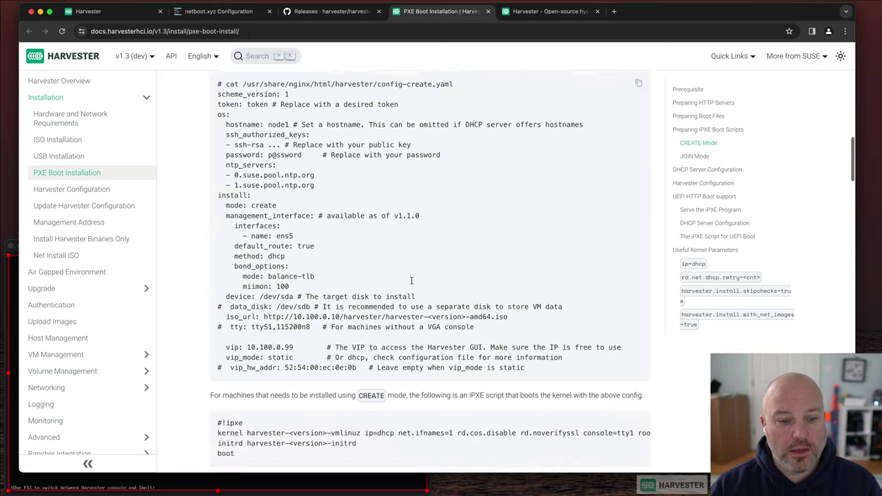
scroll(411, 280, down, 15)
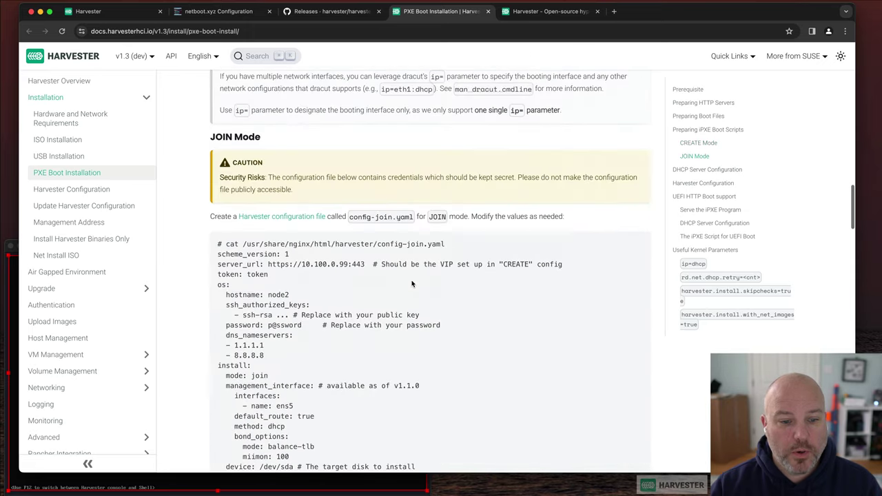
scroll(412, 284, down, 6)
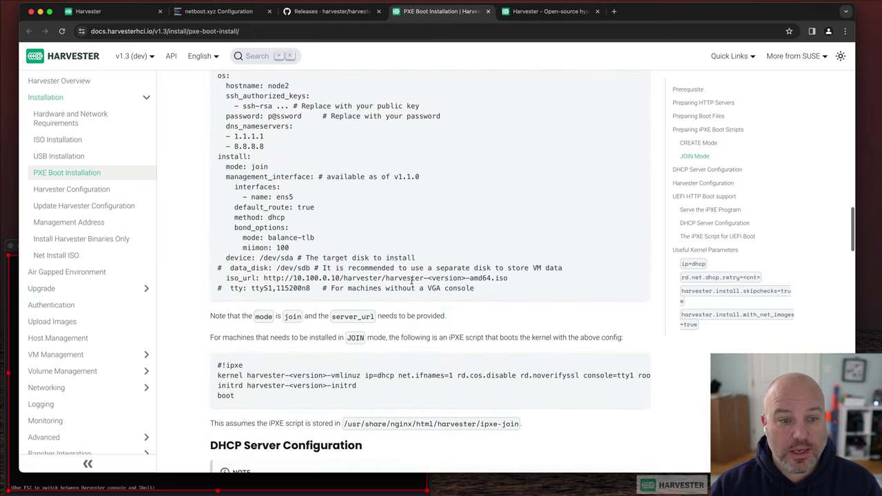
scroll(412, 281, up, 1)
scroll(412, 283, down, 3)
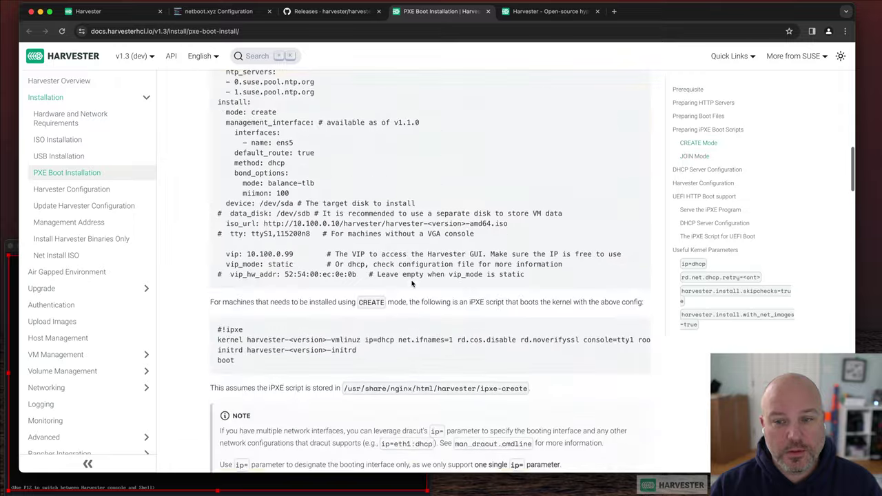
scroll(345, 330, up, 20)
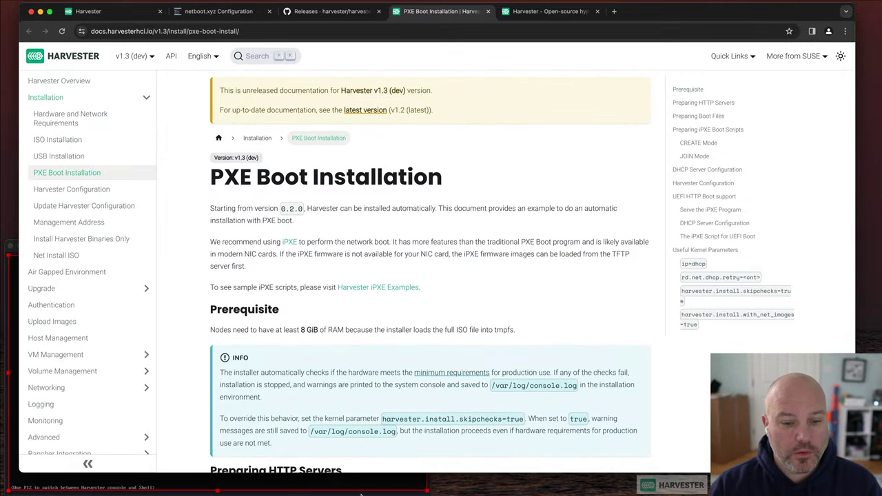
Complete the new node's first-time setup: copy the randomly generated admin password, disable anonymous statistics collection, and accept the license terms
click(324, 486)
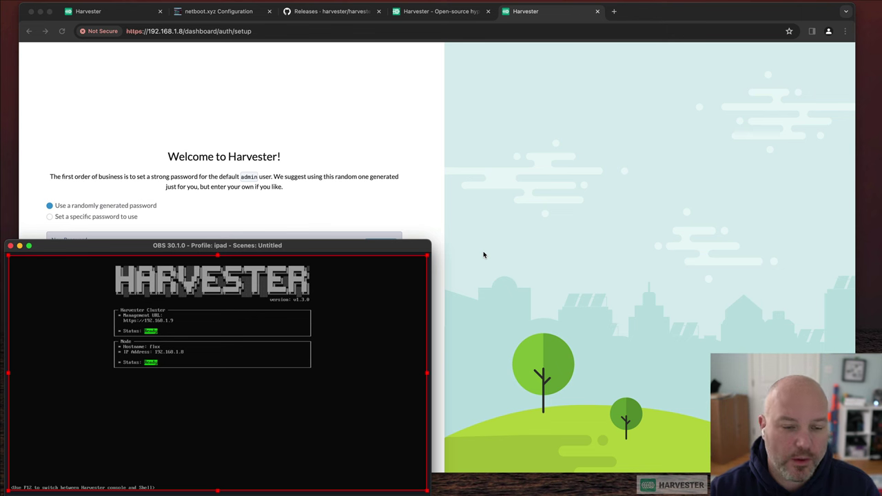
click(427, 227)
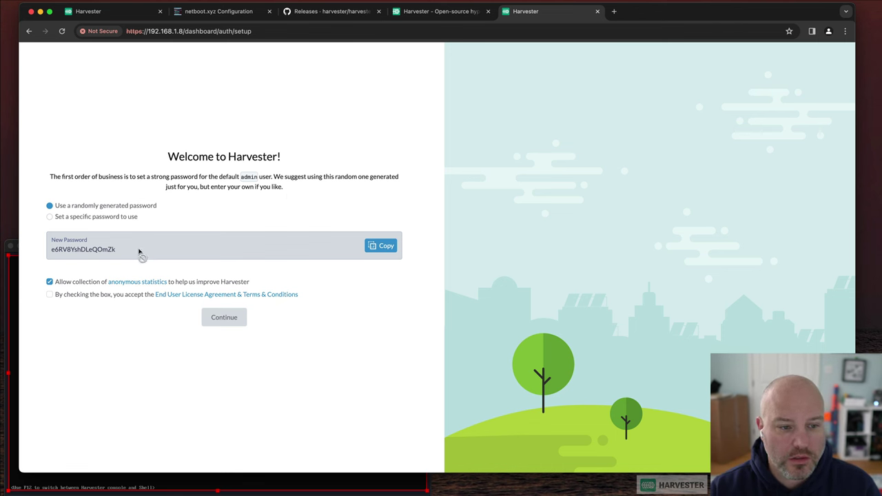
click(378, 246)
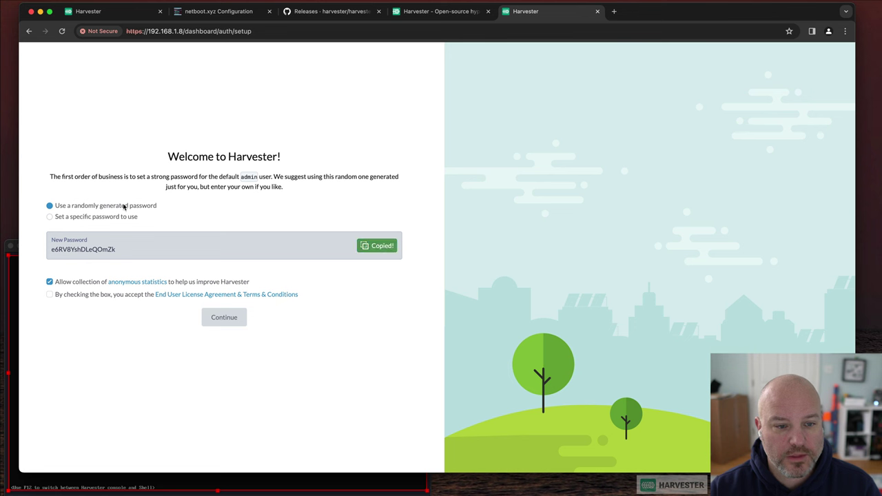
click(50, 281)
click(50, 295)
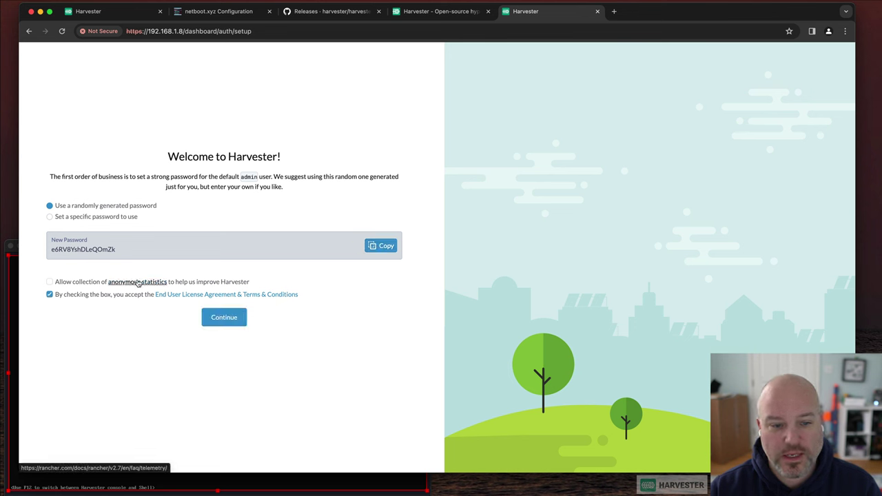
click(236, 318)
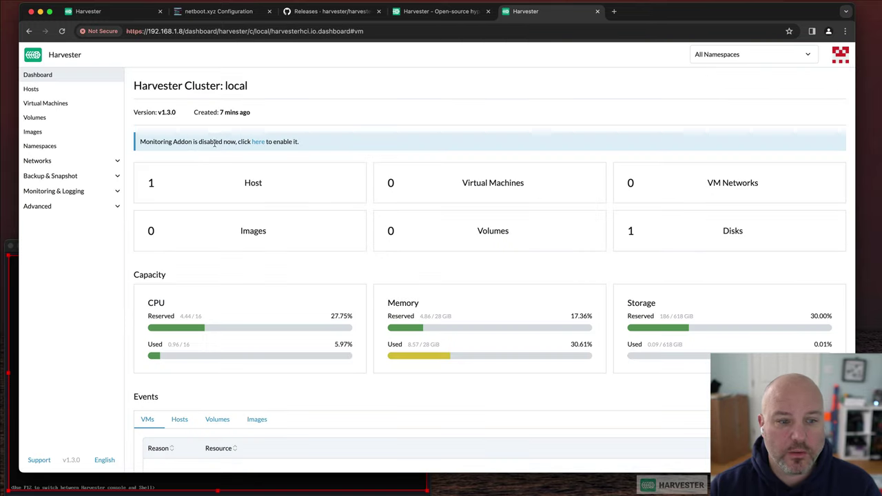
Check the new cluster's Harvester version and its Hosts page, with a brief look at the Harvester website's architecture diagram
double_click(70, 460)
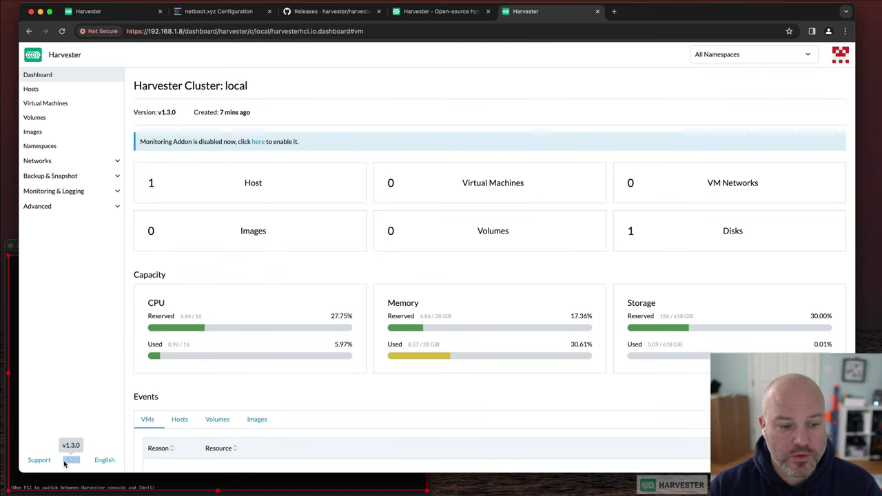
drag(80, 461, 73, 462)
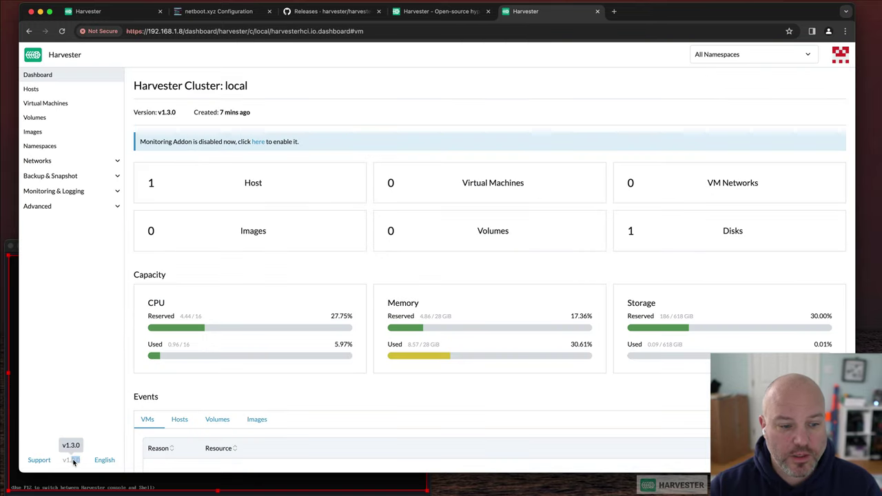
click(61, 88)
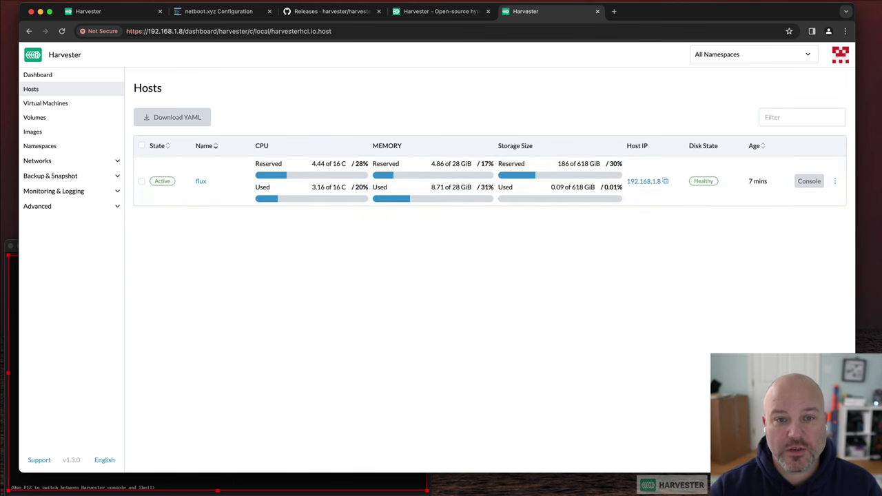
click(433, 12)
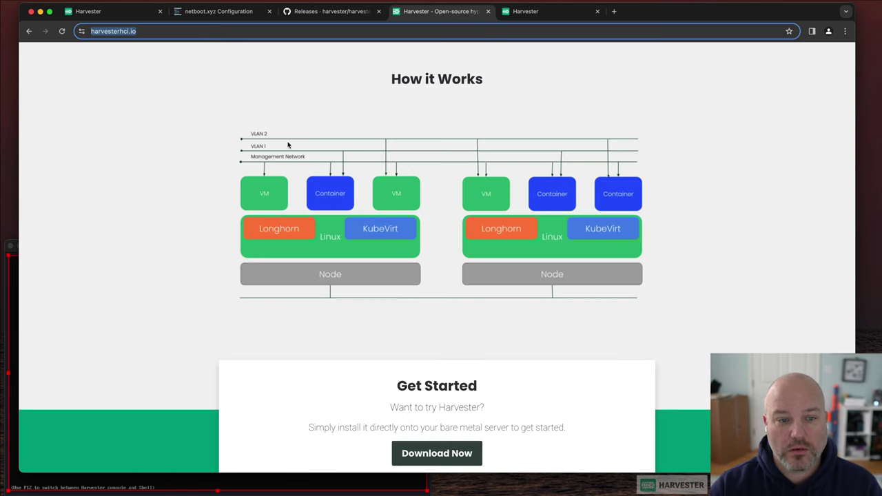
click(532, 13)
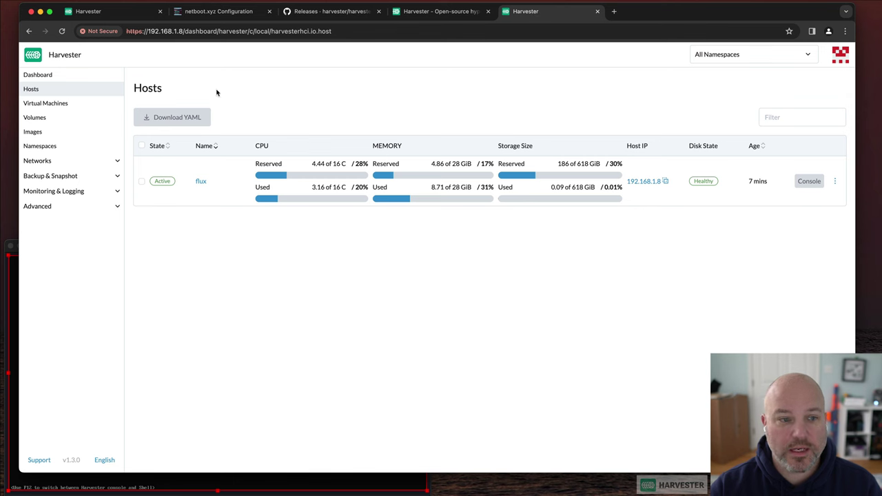
Create a VM network named vlan1 in the default namespace, with type UntaggedNetwork on the mgmt cluster network
click(72, 162)
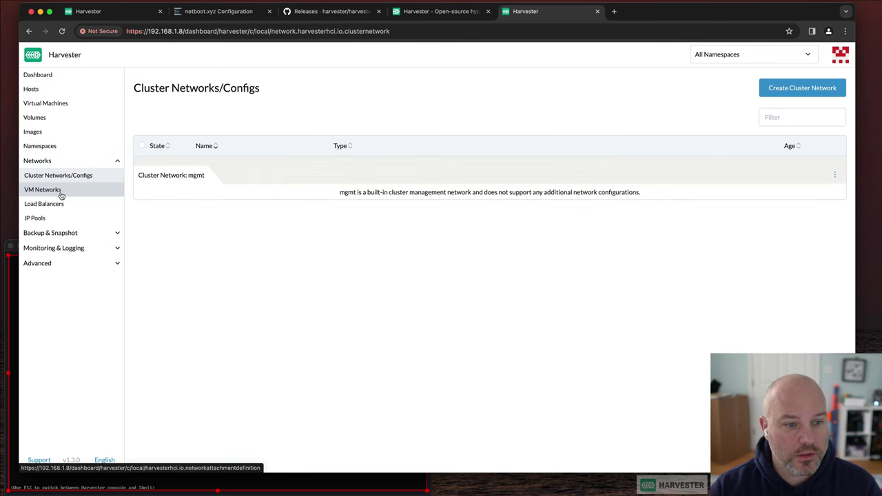
click(43, 190)
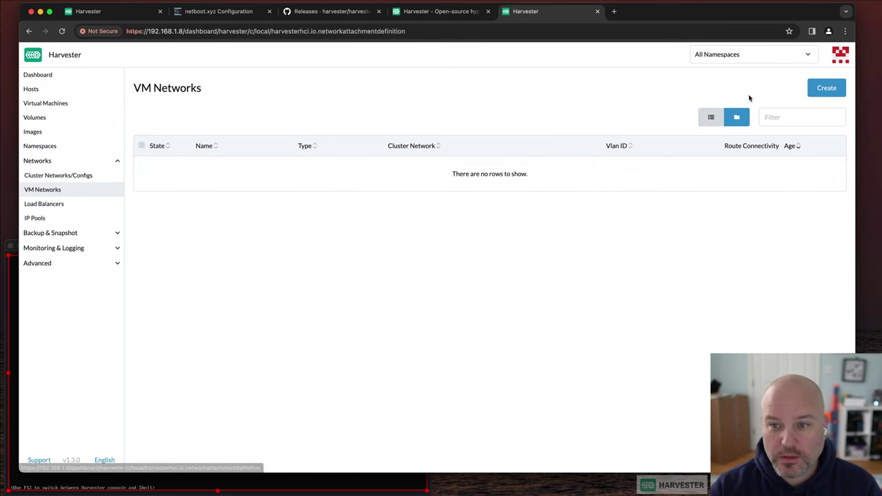
click(825, 91)
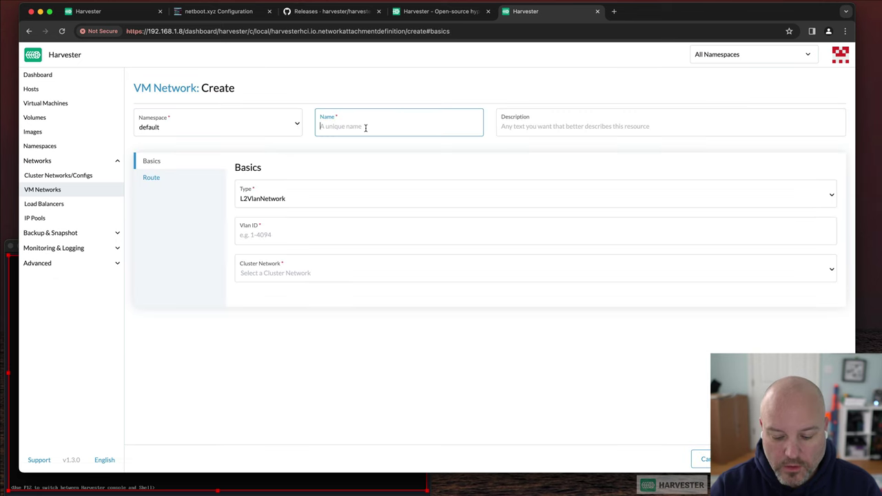
text(vlan1)
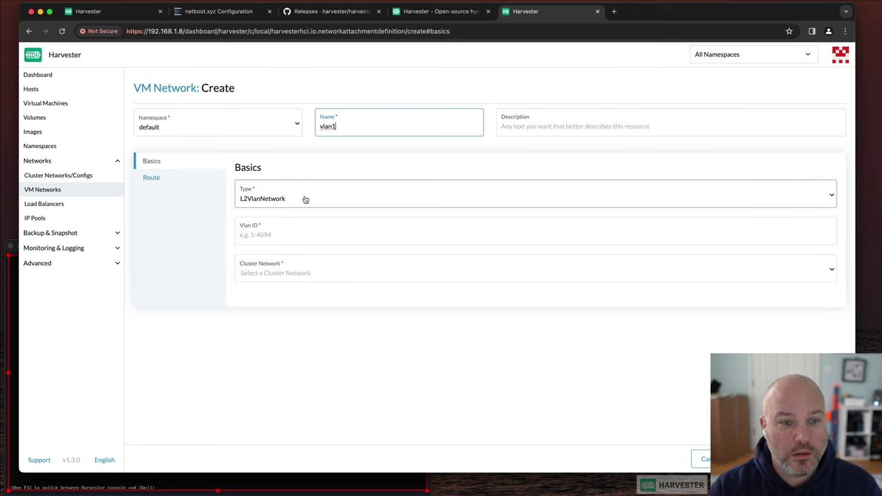
click(305, 199)
click(301, 227)
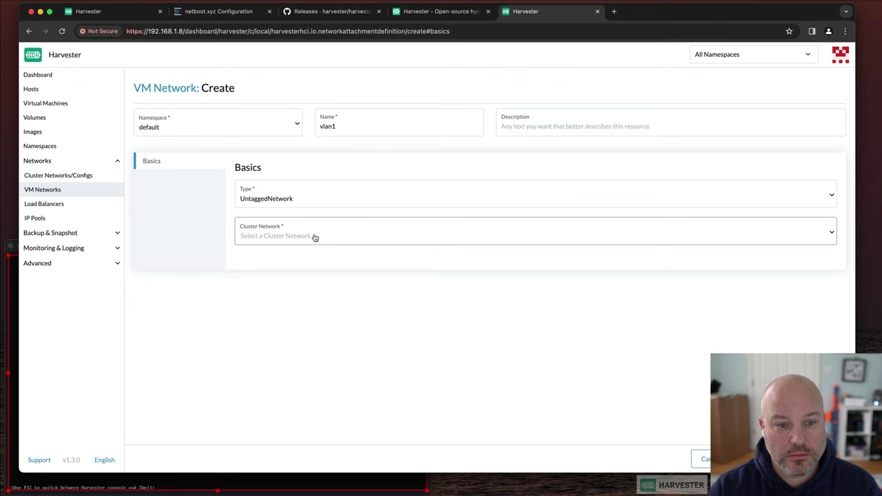
click(314, 237)
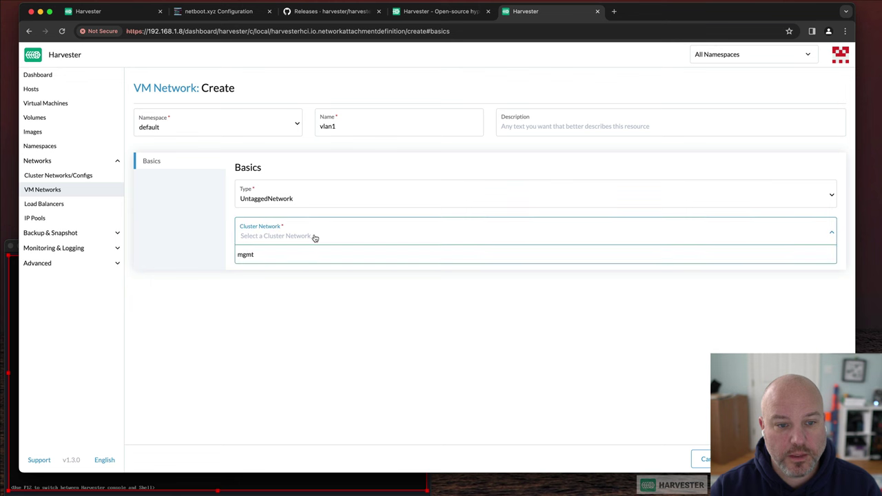
click(246, 255)
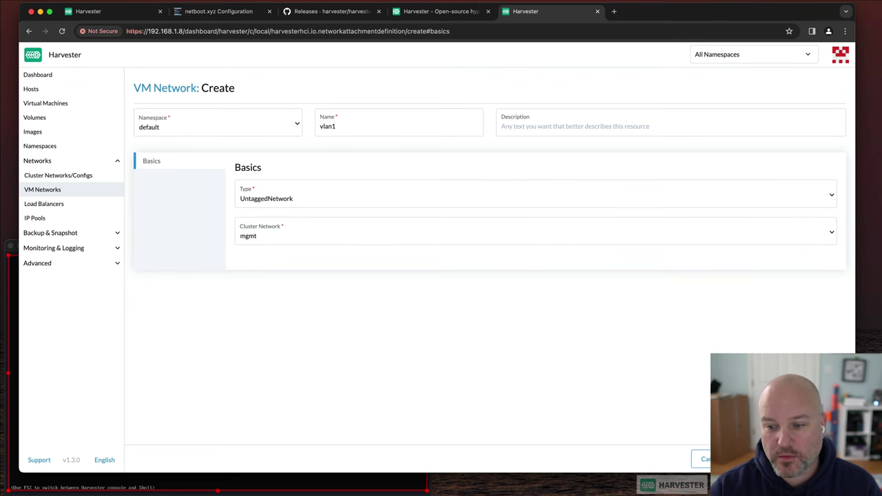
click(702, 459)
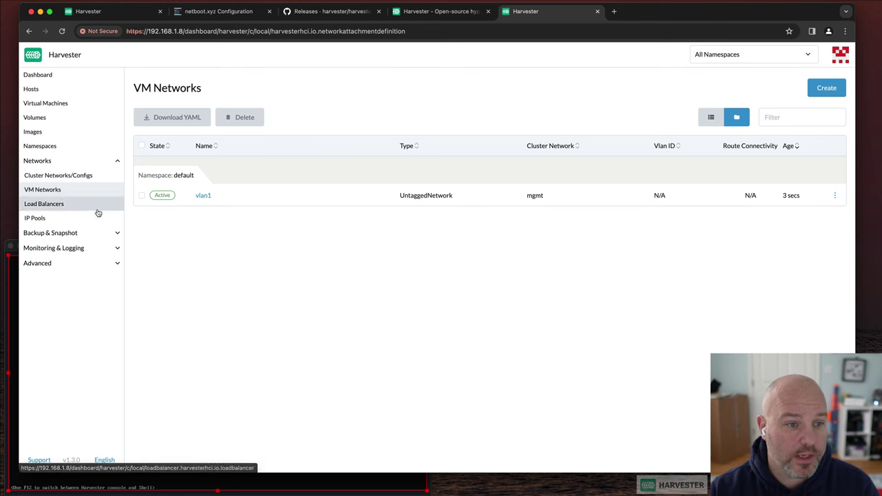
Switch to the existing cluster and view the details of its rocky9 image to find the source file name
click(115, 18)
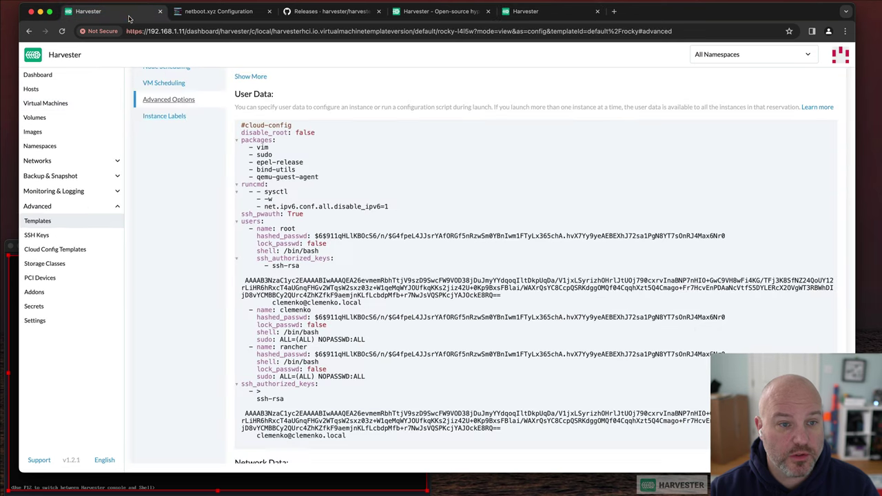
click(57, 133)
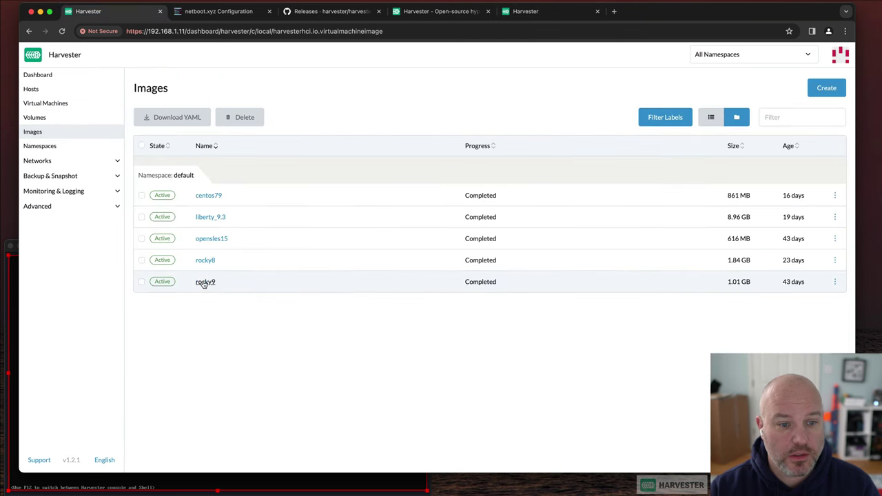
click(204, 283)
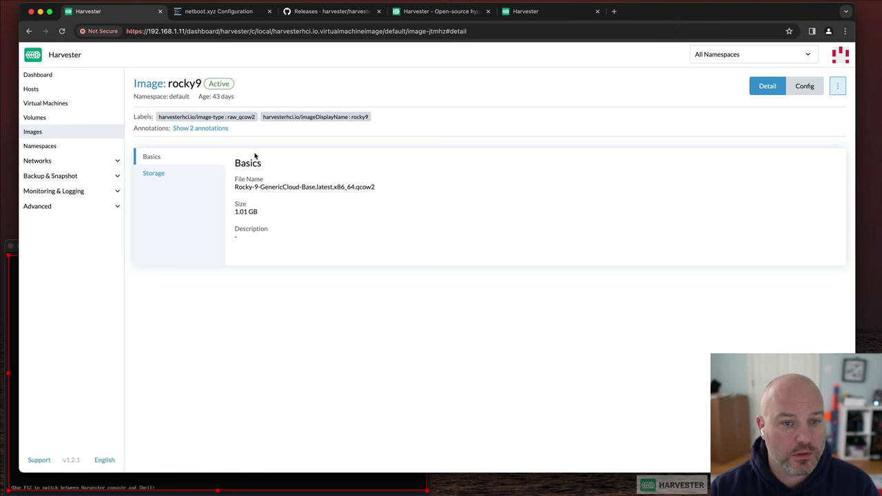
Search the web for "rocky cloud image" and check Rocky Linux's Cloud Images and ISOs and Images pages for a generic cloud image
click(614, 11)
text(ro)
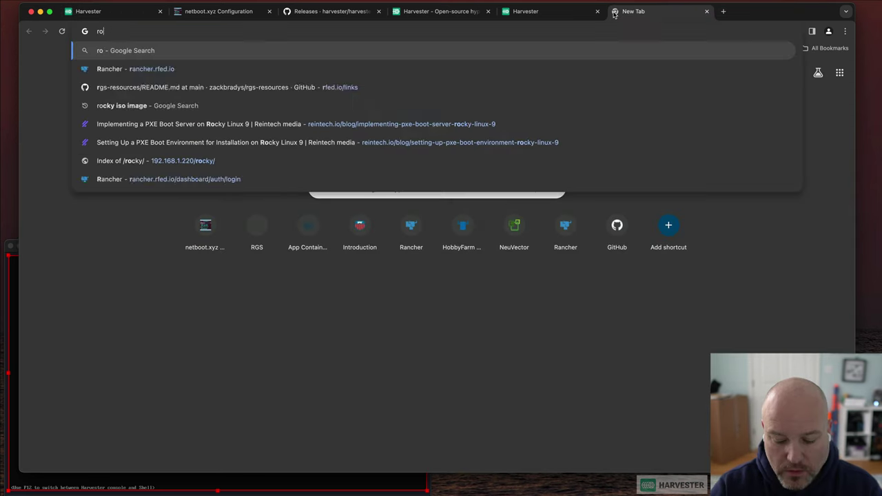
text(cky cloud)
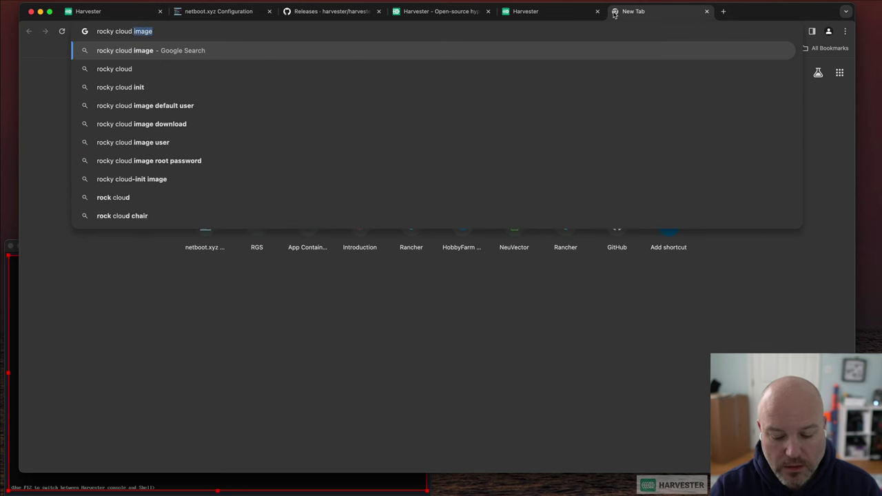
key(Return)
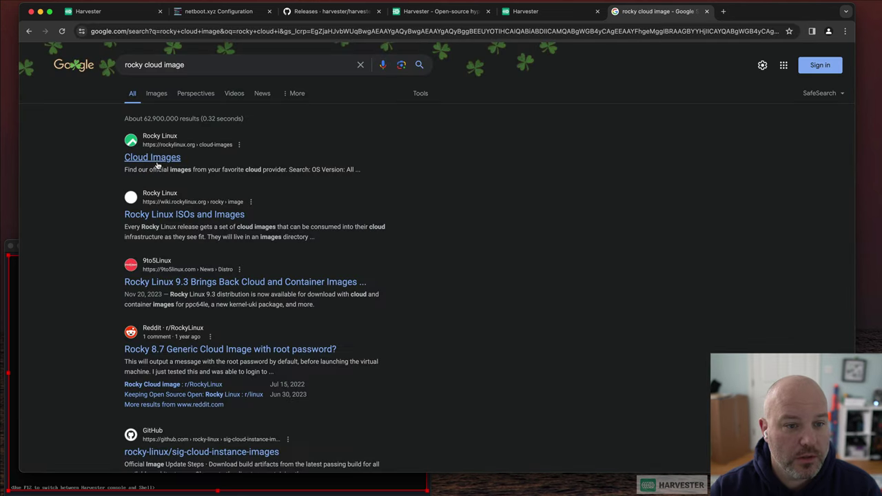
click(157, 163)
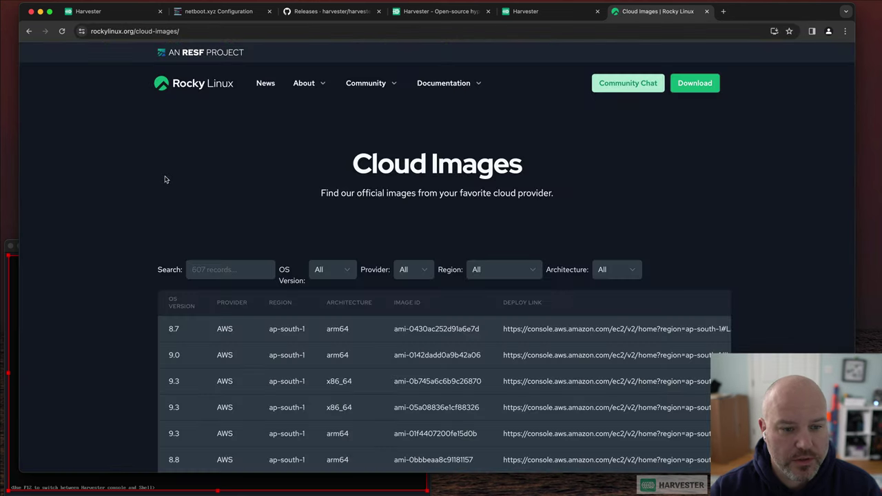
scroll(164, 180, down, 3)
scroll(164, 180, up, 2)
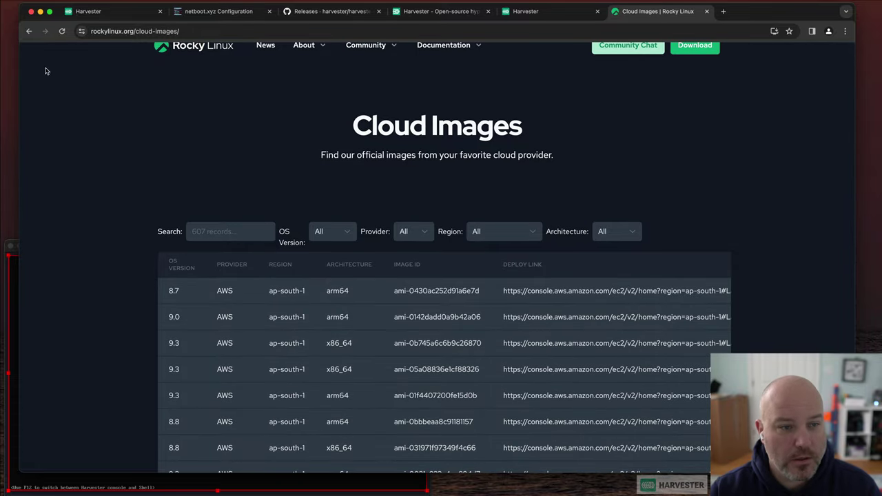
click(29, 31)
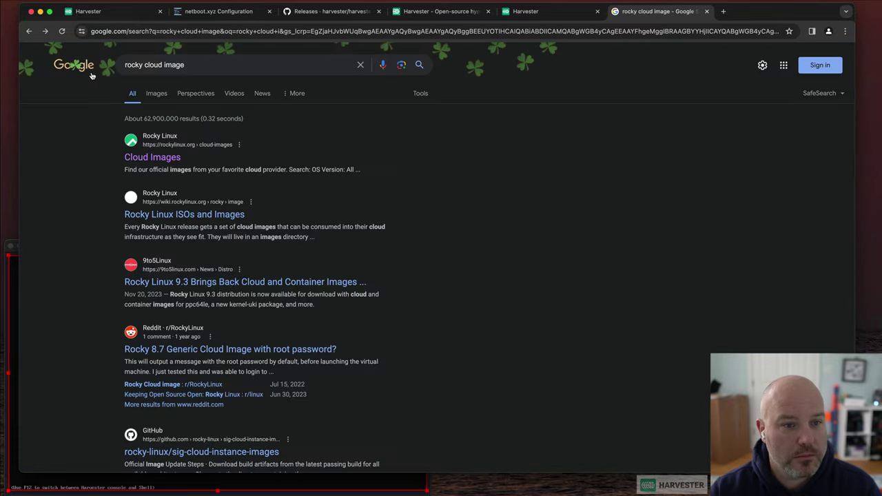
click(217, 214)
scroll(262, 234, down, 10)
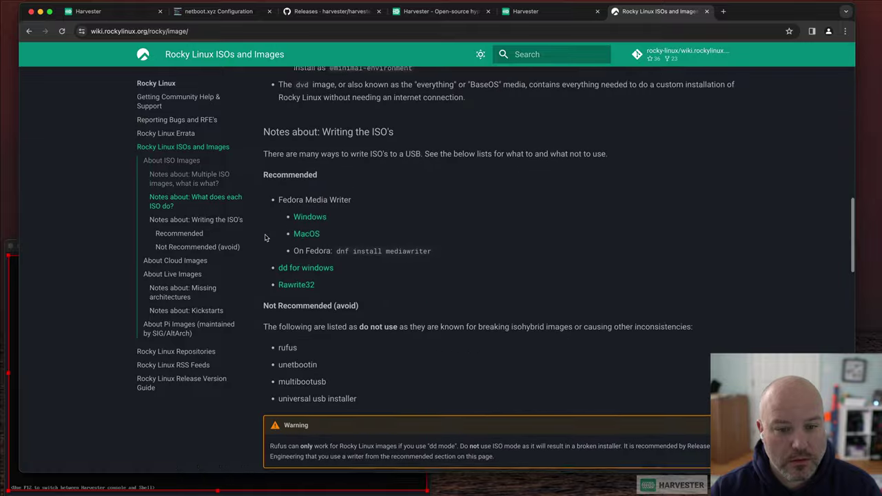
scroll(141, 158, up, 10)
click(29, 31)
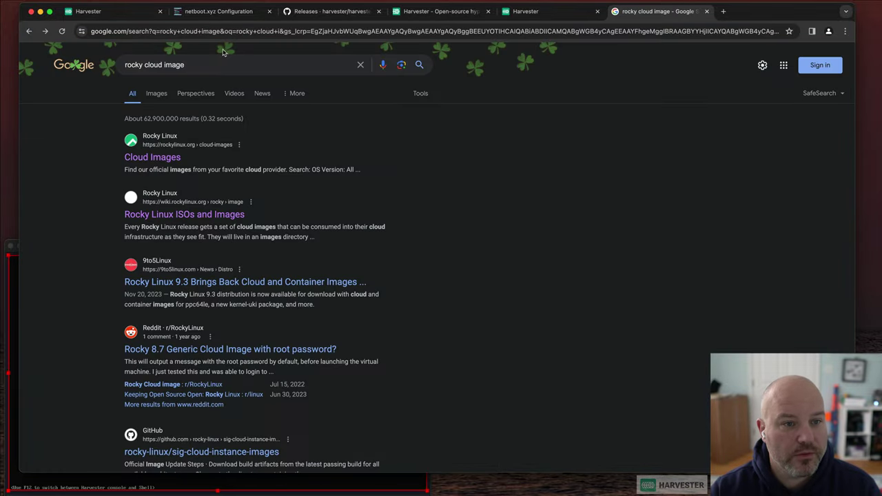
Search for "rocky linux cloud image download" and look through the Rocky download index, including the 9/isos/x86_64 folder, for a cloud image
click(157, 64)
double_click(153, 65)
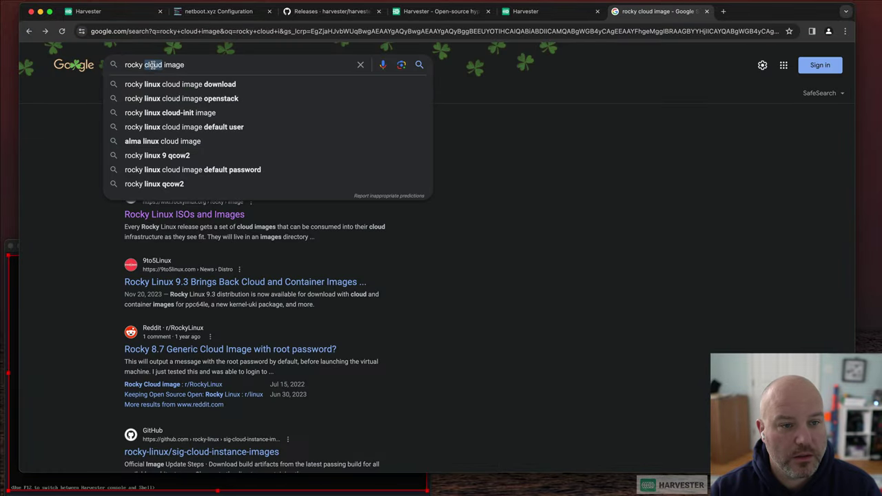
click(160, 84)
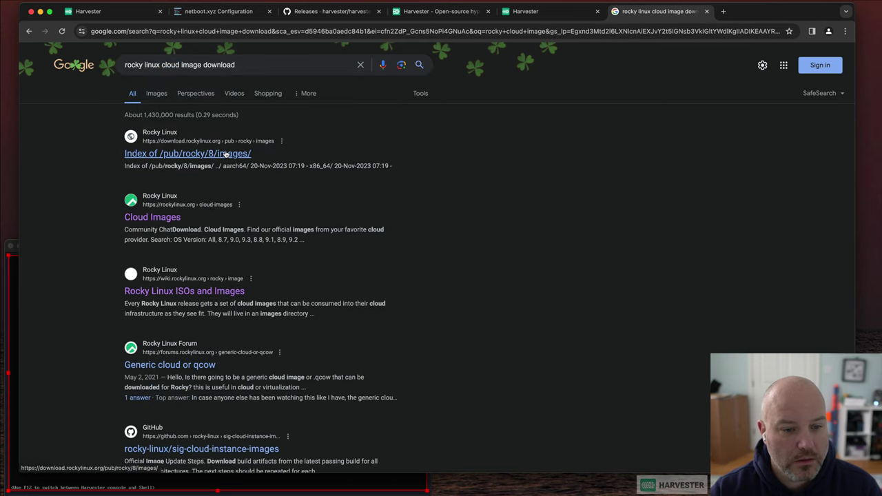
click(225, 155)
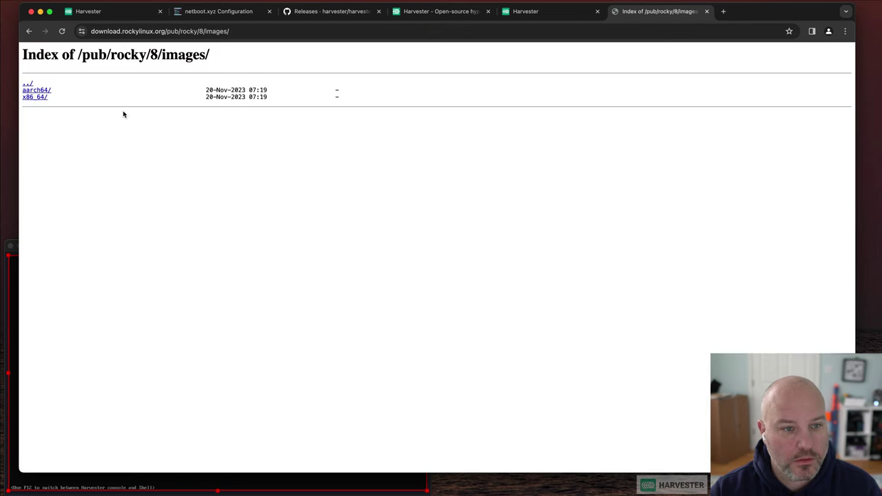
click(27, 83)
click(27, 83)
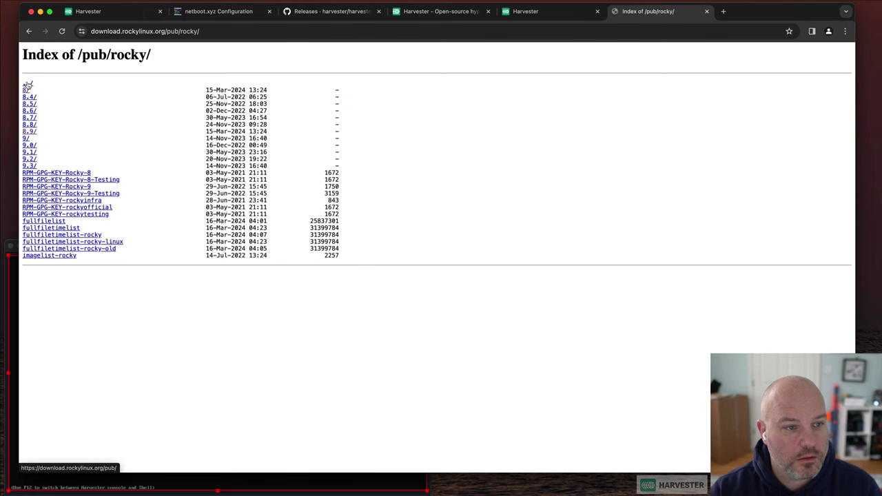
click(26, 138)
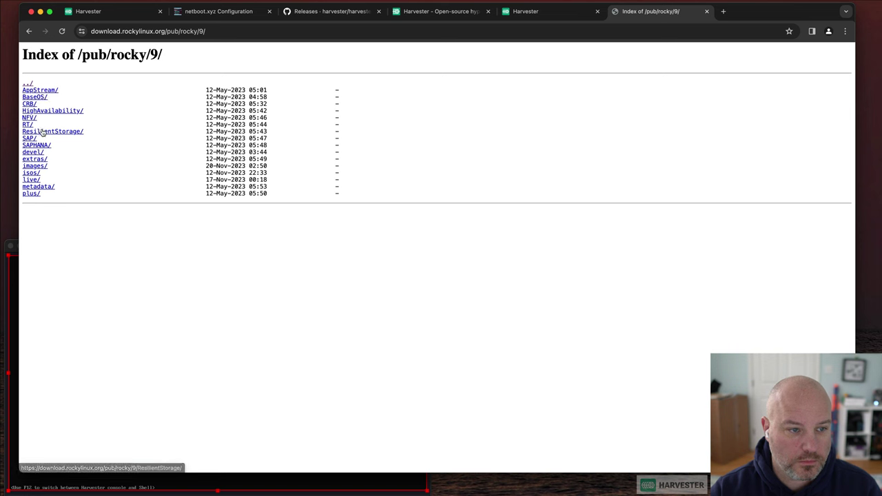
click(34, 173)
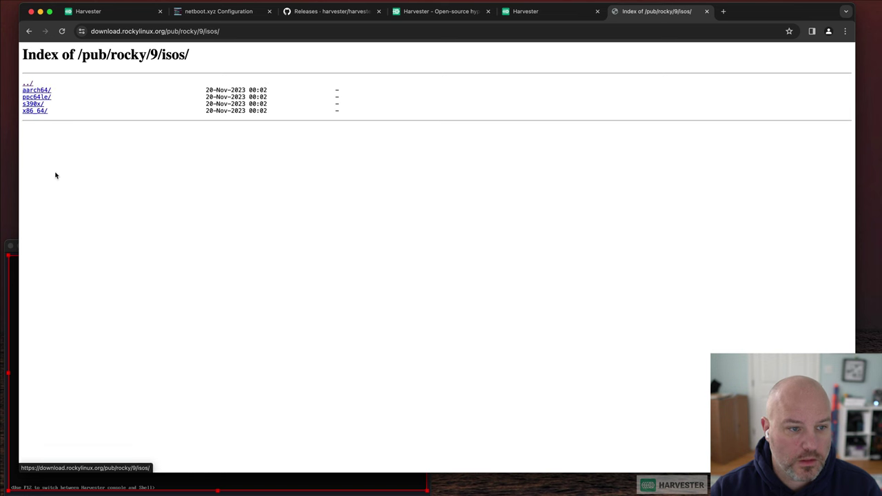
click(39, 111)
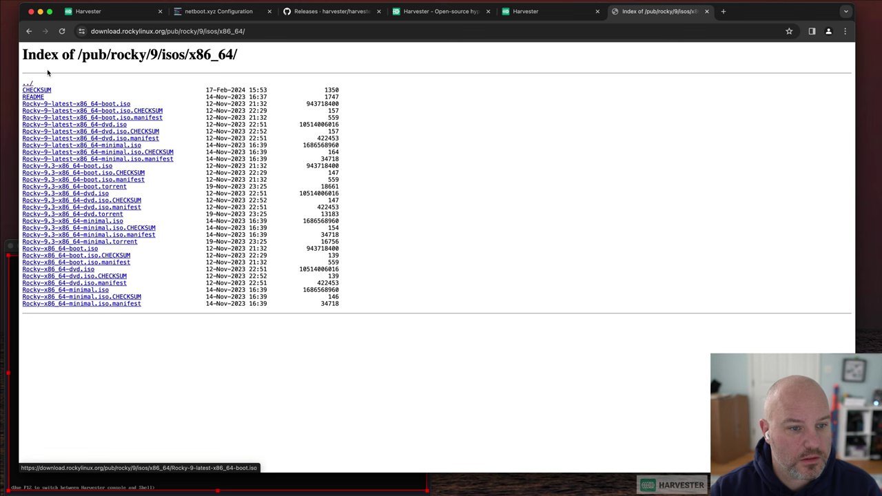
click(28, 32)
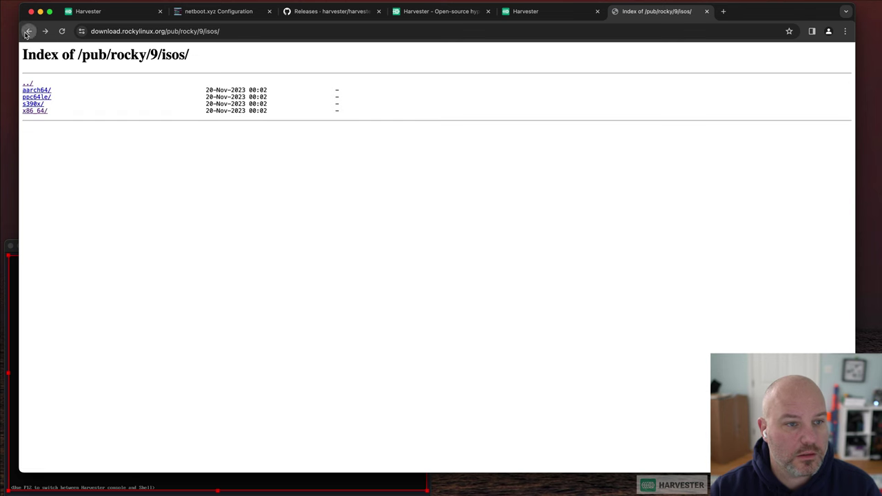
click(28, 32)
click(28, 32)
click(28, 32)
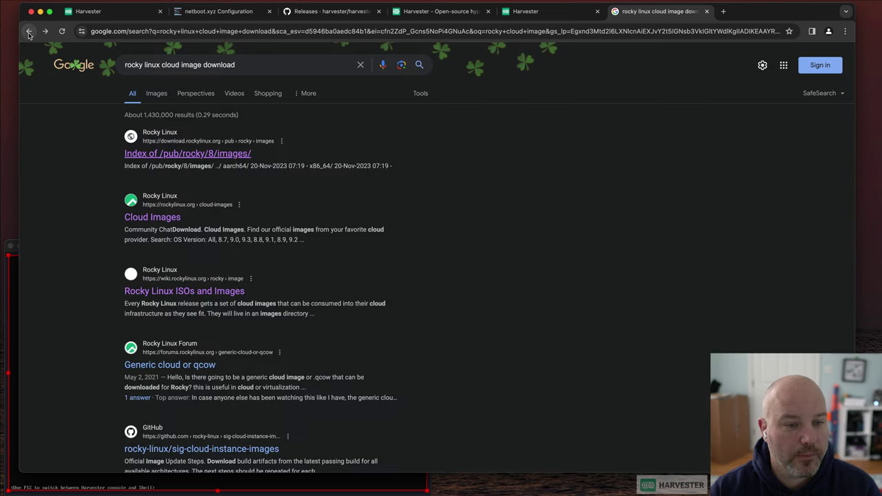
Search for "rocky linux image download", open the Download Rocky page and look over its image options
click(295, 66)
double_click(170, 64)
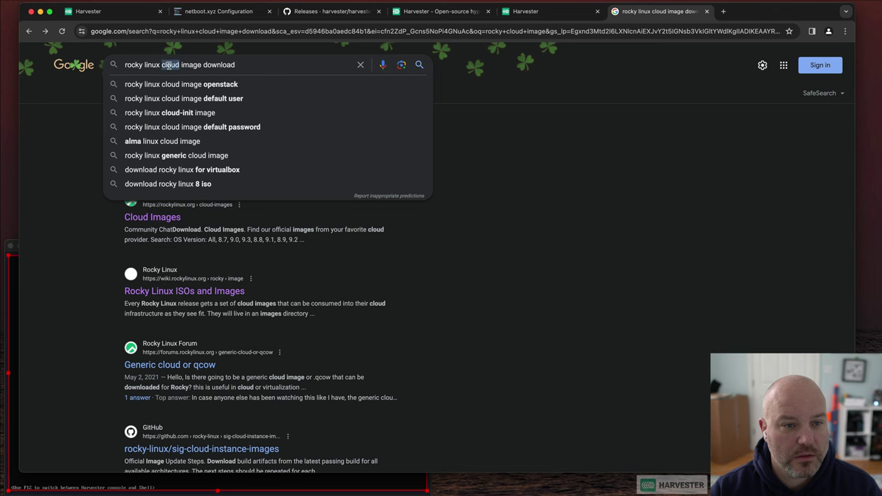
key(BackSpace)
key(Return)
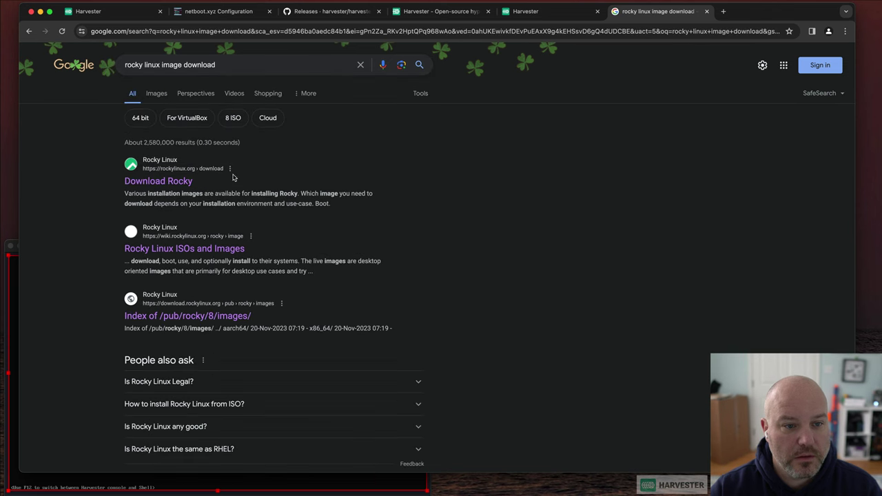
click(184, 182)
scroll(413, 317, down, 2)
scroll(417, 320, down, 5)
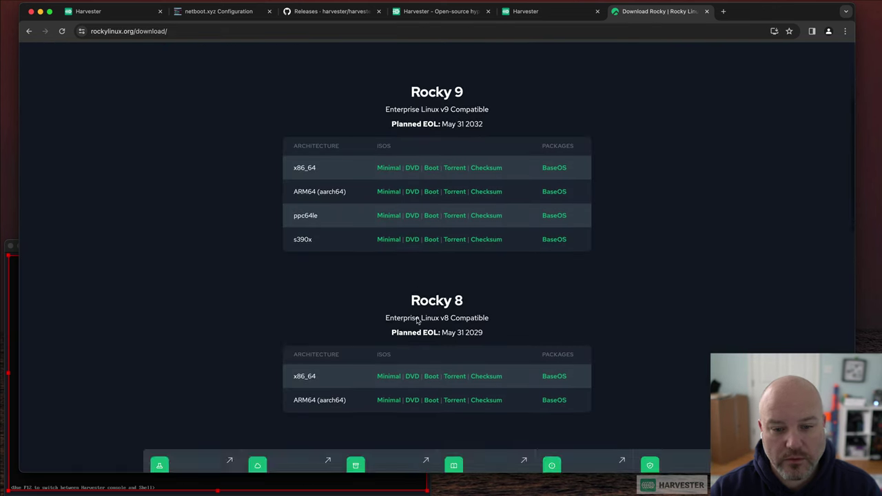
scroll(416, 320, up, 6)
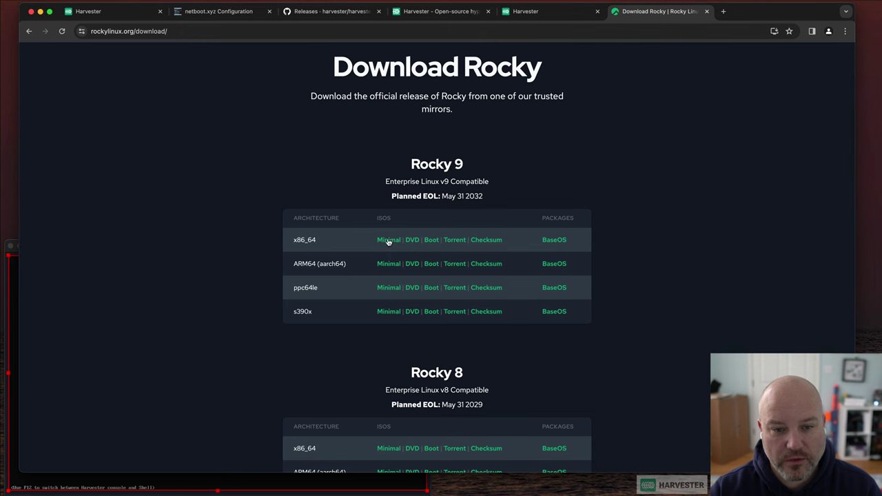
scroll(375, 338, down, 4)
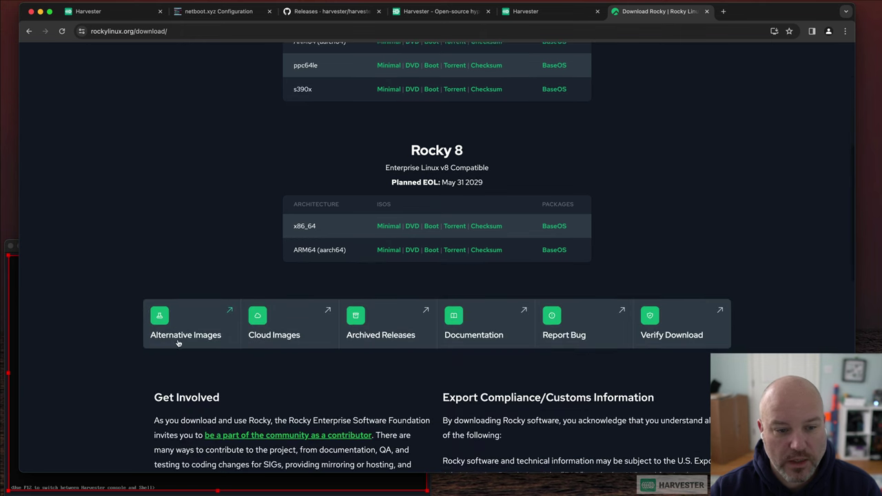
Open Rocky's Alternative Images page and copy the x86_64 download link for the Rocky 9 Generic Cloud / OpenStack image
click(168, 337)
scroll(264, 335, down, 10)
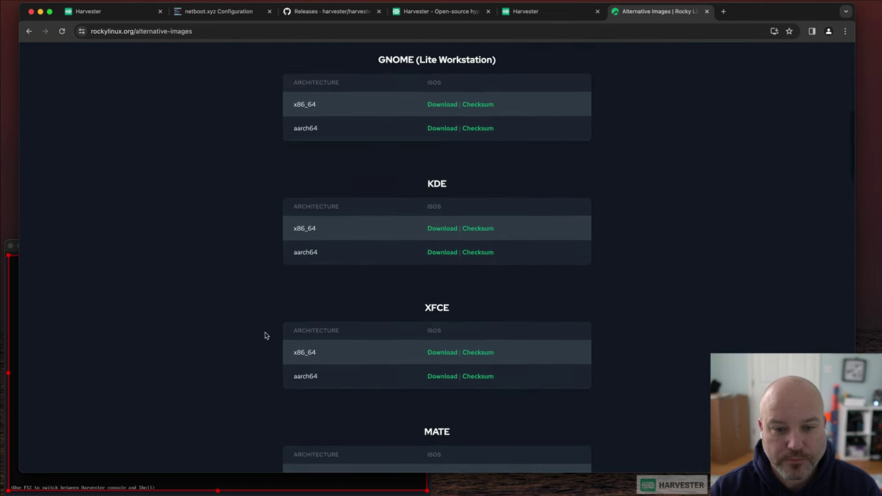
scroll(265, 336, down, 7)
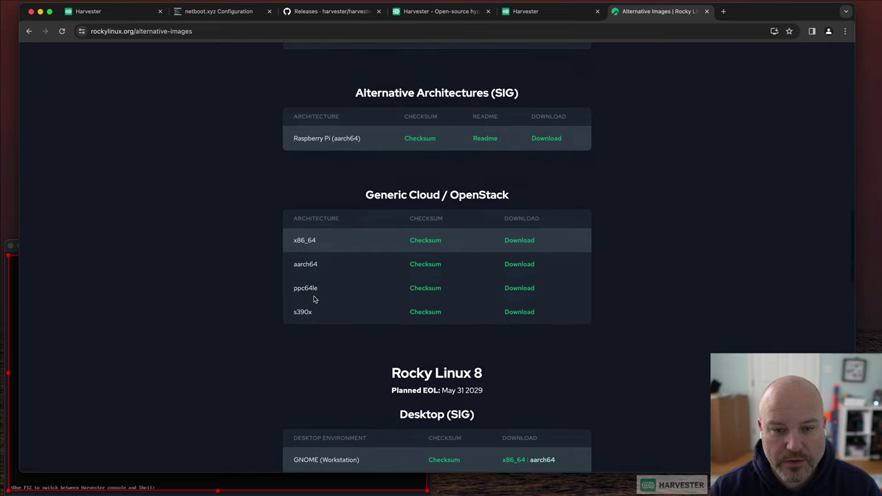
drag(401, 193, 524, 198)
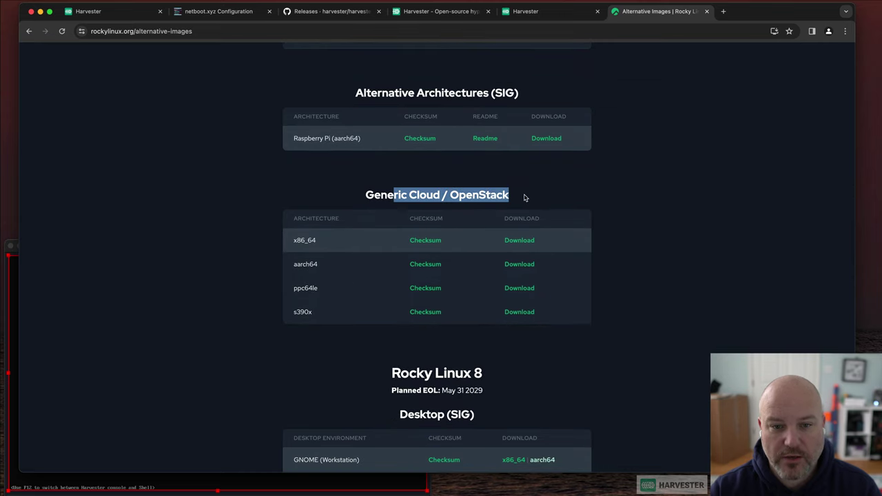
right_click(519, 241)
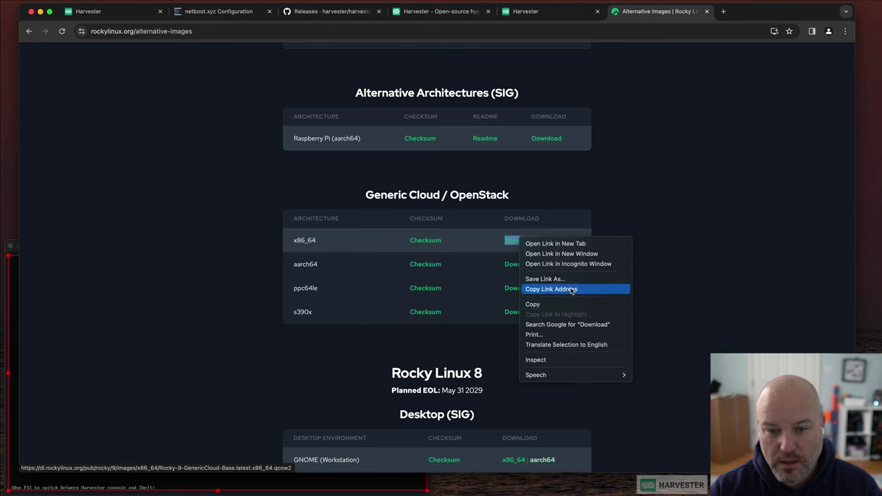
click(559, 288)
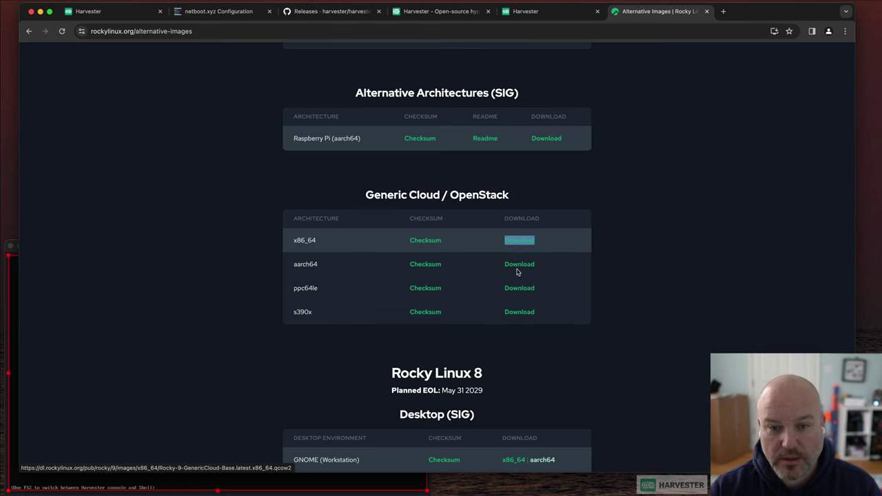
On the new Harvester cluster, create an image named rocky9 in the default namespace from the copied Rocky-9-GenericCloud-Base.latest.x86_64.qcow2 URL
click(520, 13)
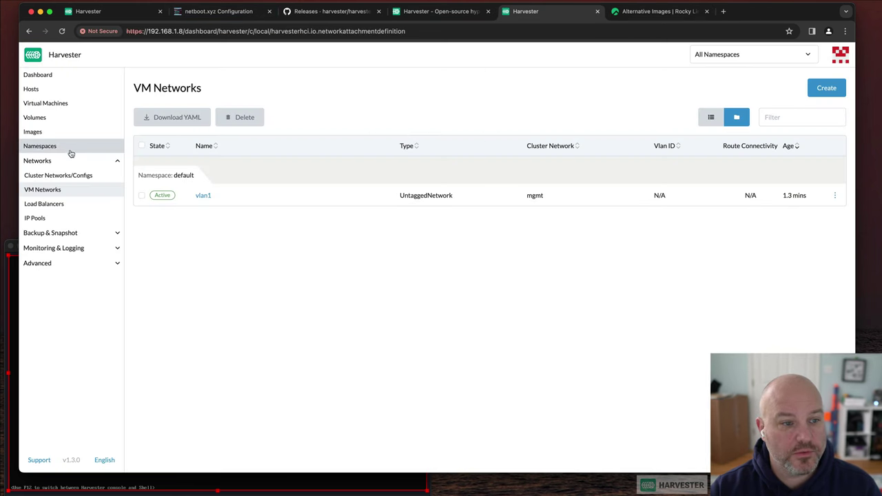
click(33, 131)
click(827, 88)
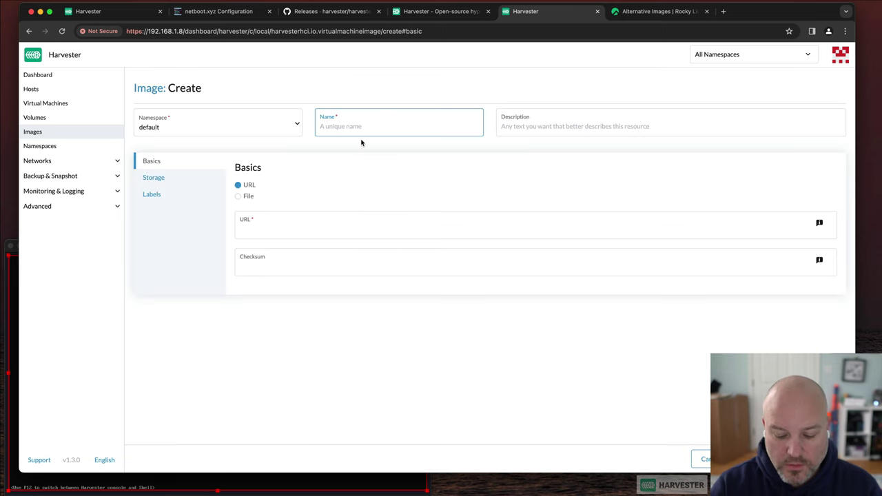
text(rocky9)
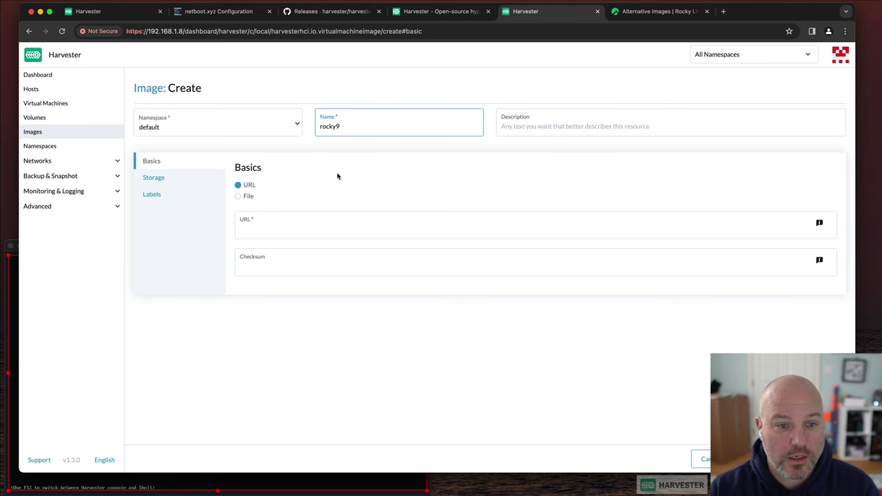
click(282, 235)
text(https://dl.rockylinux.org/pub/rocky/9/images/x86_64/Rocky-9-GenericCloud-Base.latest.x86_64.qcow2)
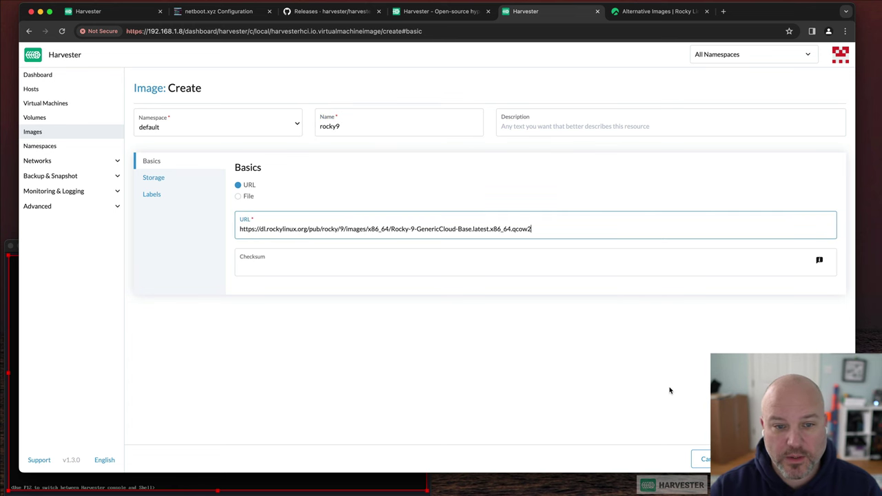
click(700, 459)
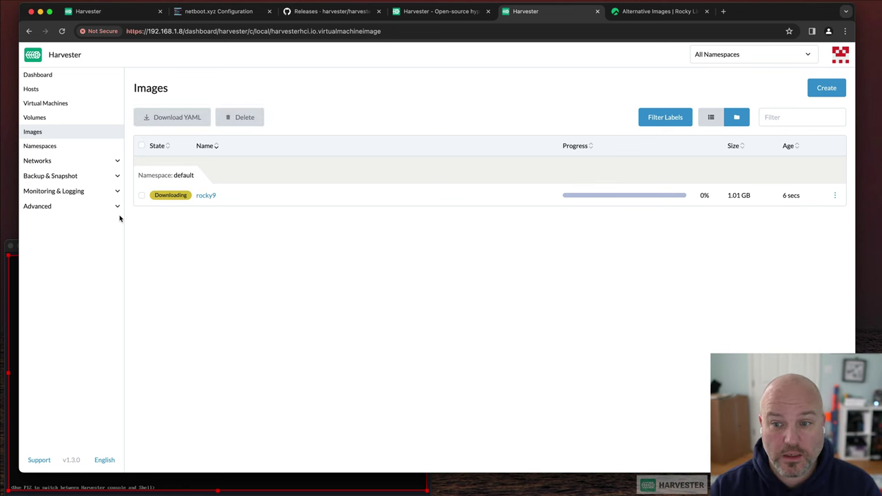
Delete the default iso-image-base-template and raw-image-base-template from the new cluster's VM templates
click(85, 211)
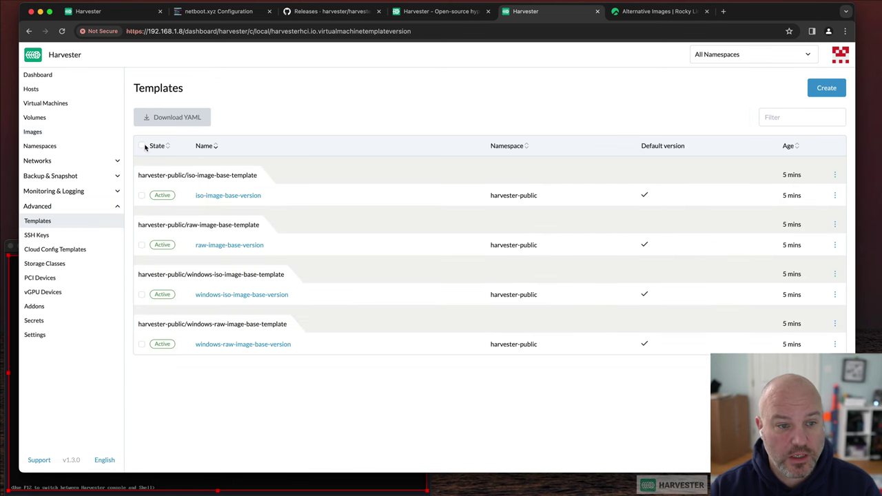
click(142, 145)
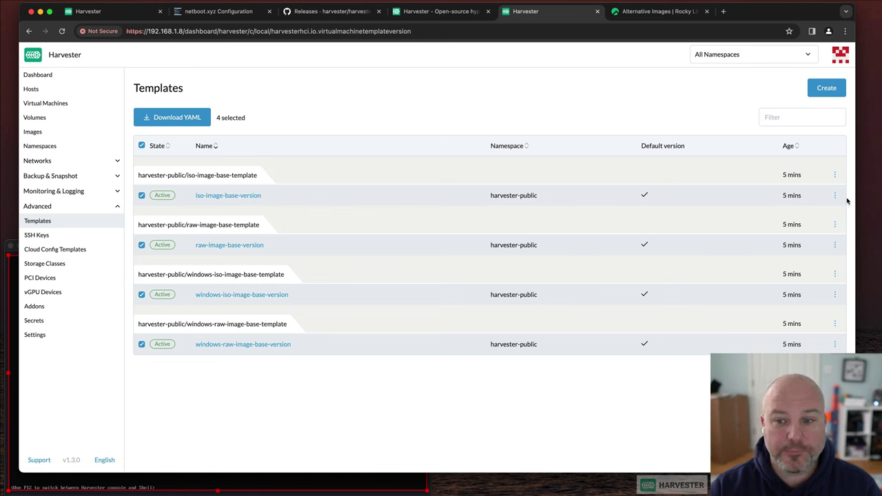
click(836, 175)
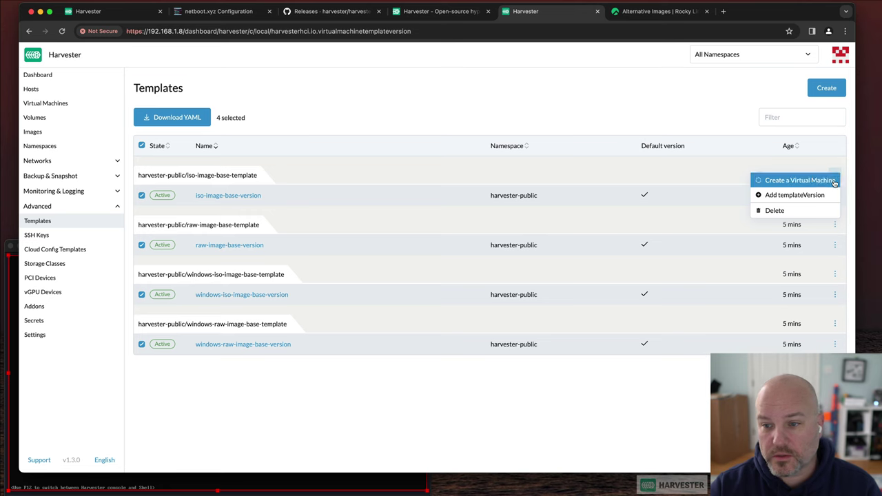
click(820, 211)
click(514, 289)
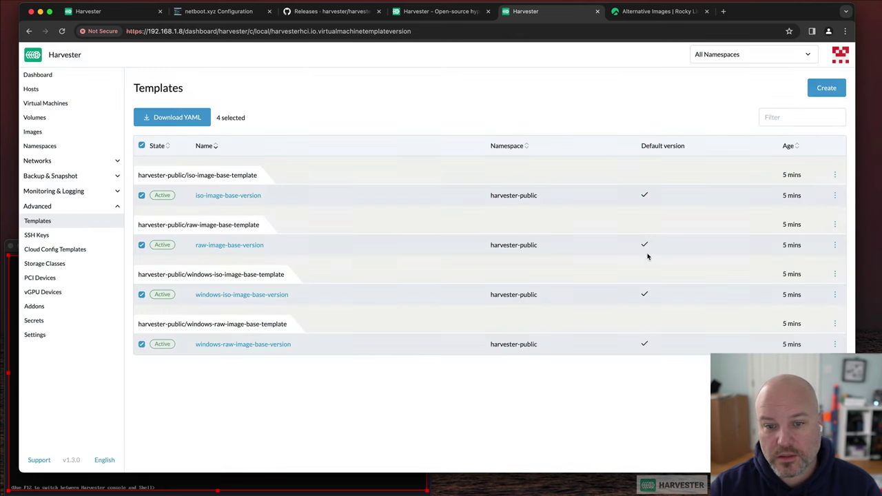
click(834, 174)
click(808, 207)
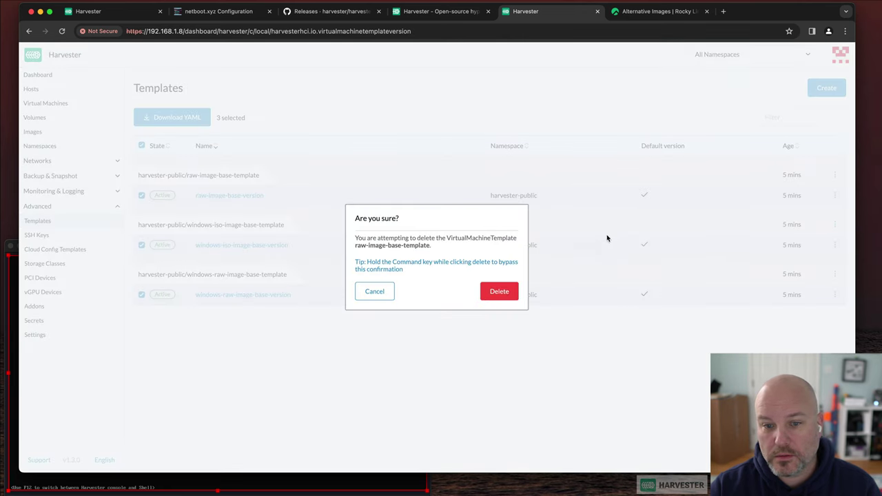
click(507, 291)
Delete the remaining windows-iso-image-base-template and windows-raw-image-base-template
click(836, 175)
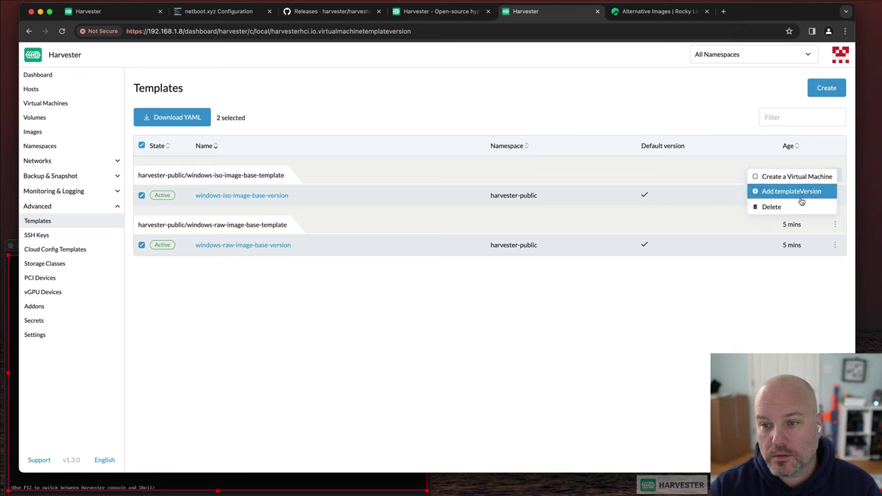
click(807, 208)
click(500, 291)
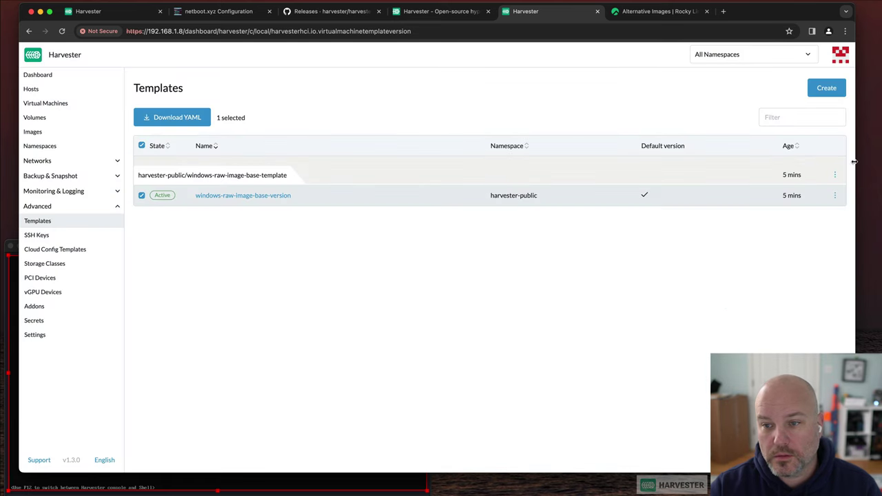
click(835, 174)
click(800, 210)
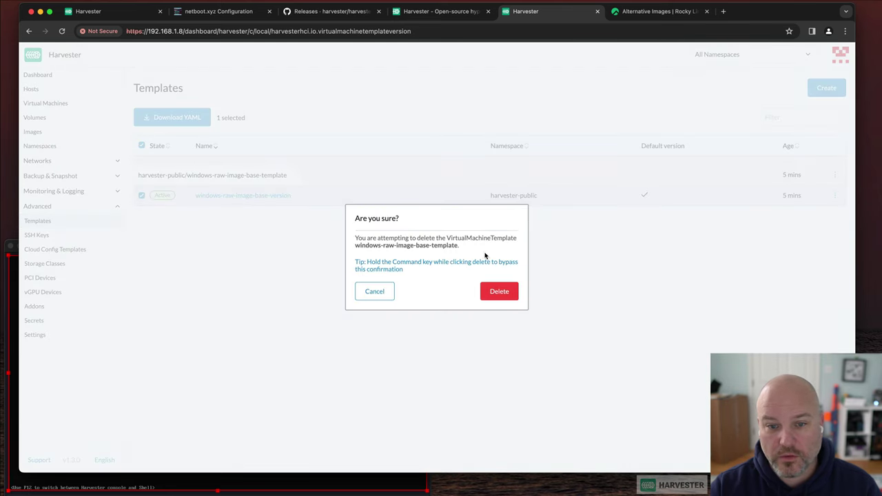
click(496, 292)
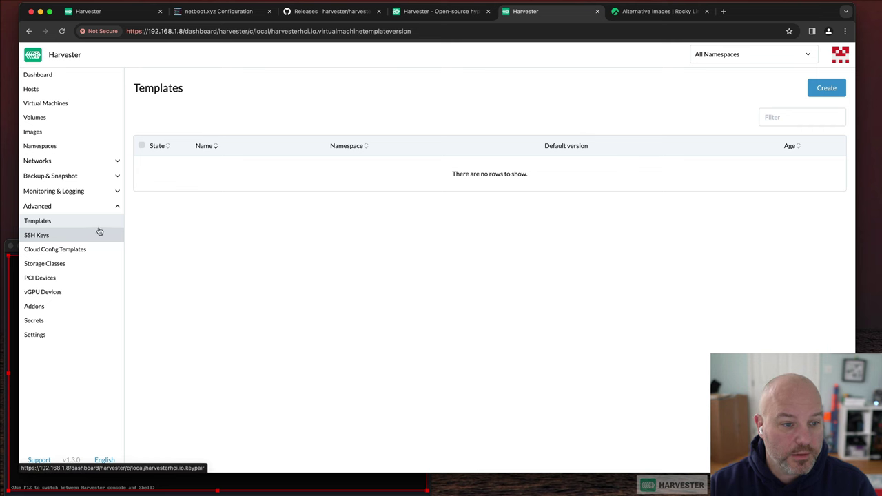
Start a new SSH key in the default namespace and name it with the key owner's username
click(89, 234)
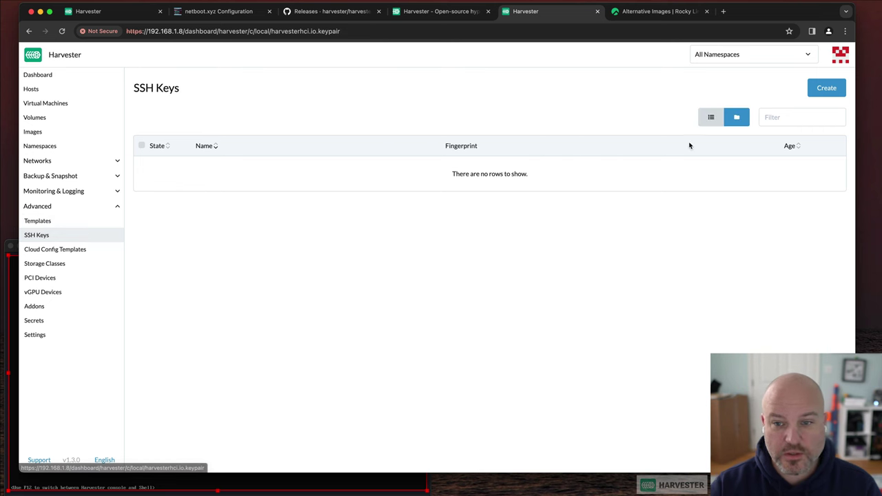
click(825, 89)
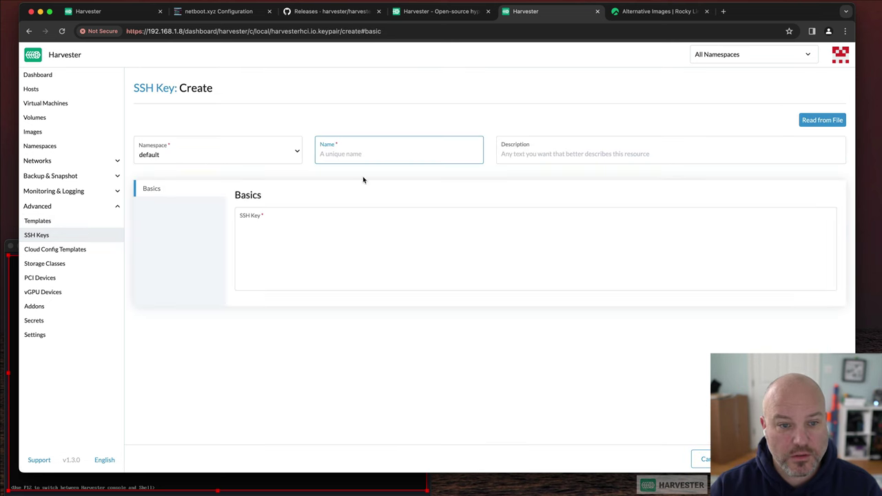
text(clemenko)
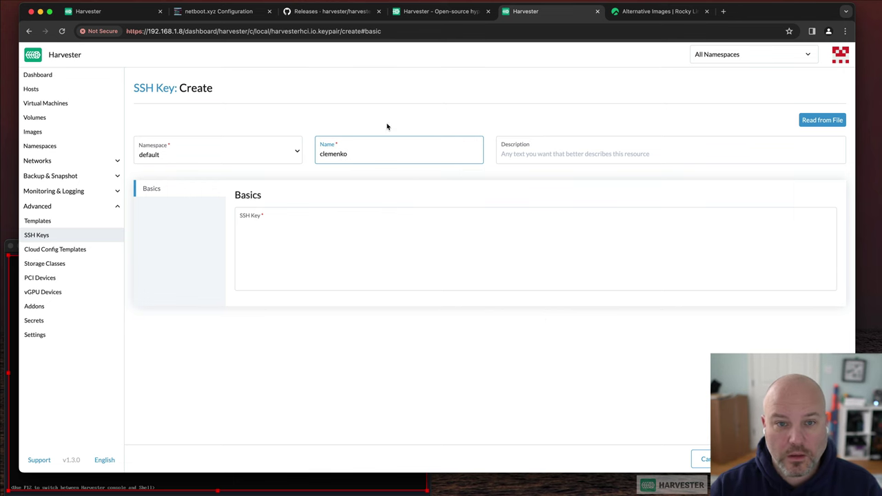
Open the stored SSH key on the existing Harvester 1.2.1 cluster and copy its full public key text
key(super+1)
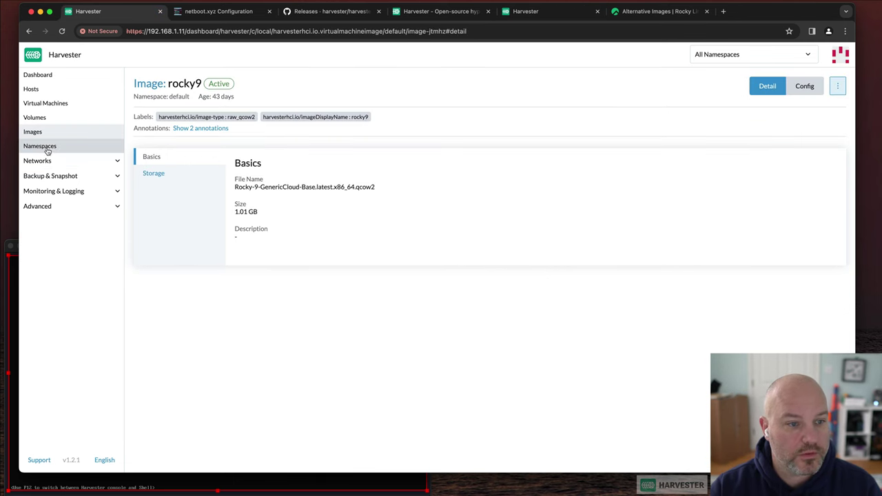
click(54, 206)
click(59, 235)
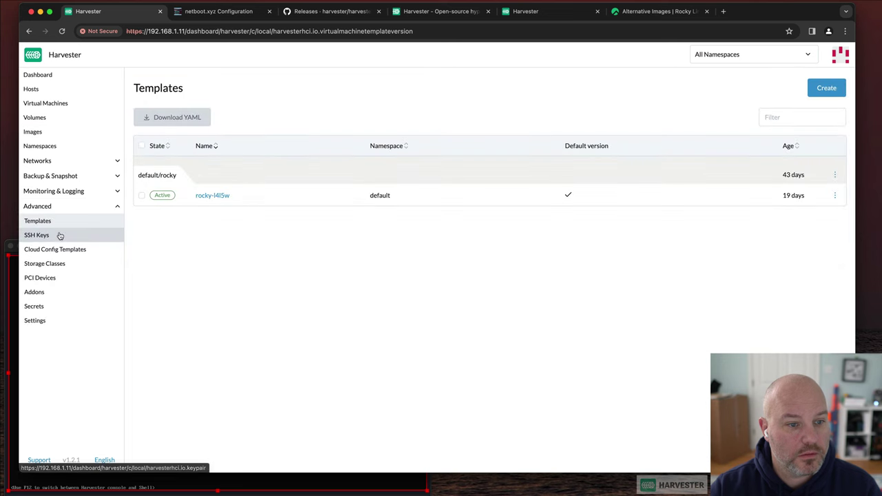
click(210, 196)
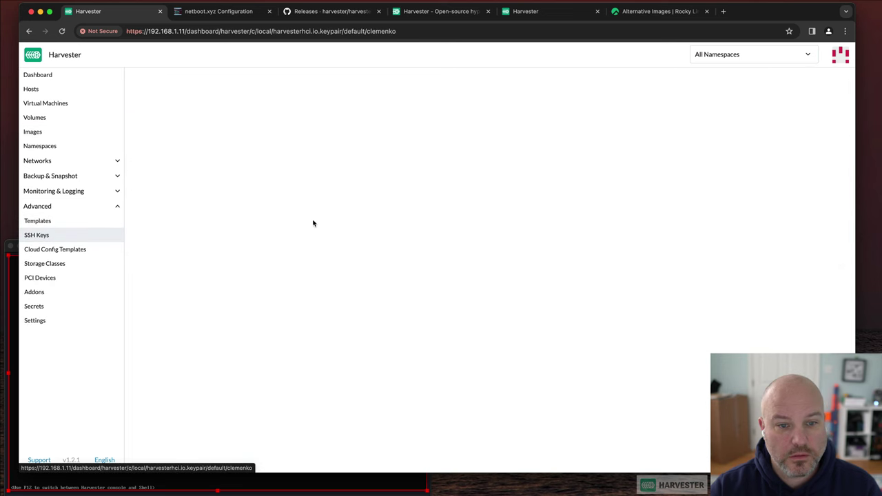
drag(599, 243, 250, 201)
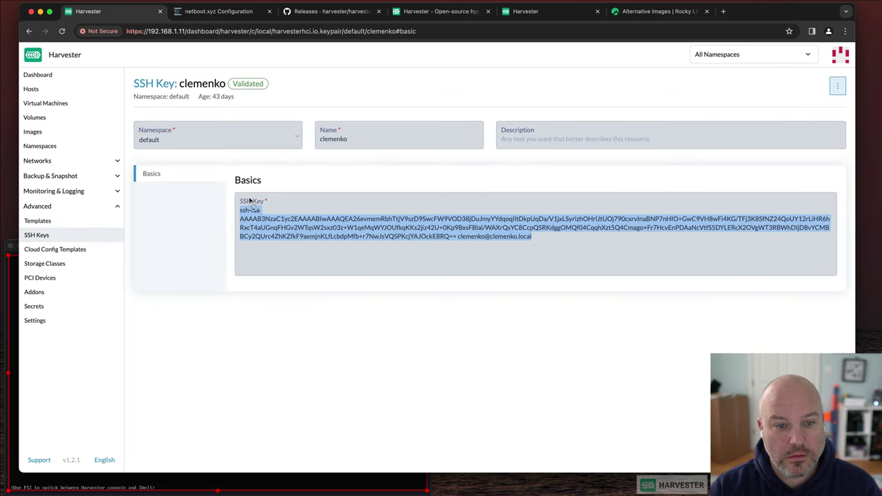
Paste the copied public key into the new SSH key on the 1.3.0 cluster and create it
click(566, 14)
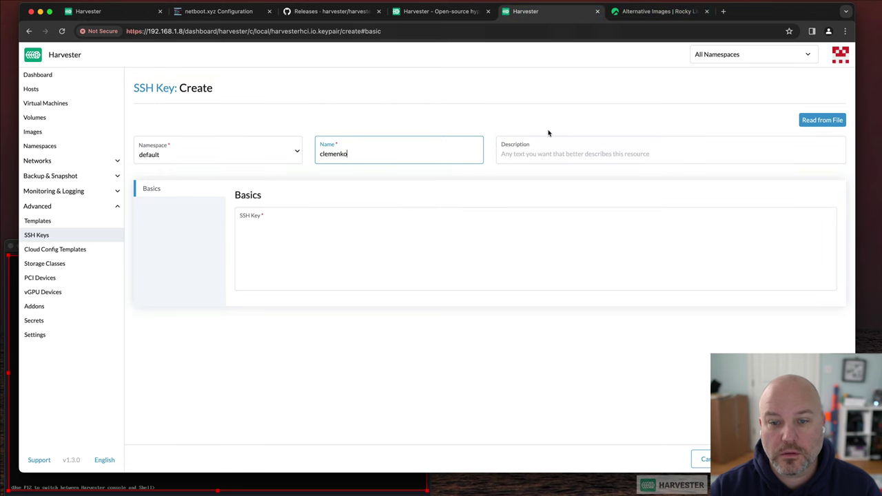
click(396, 221)
key(super+v)
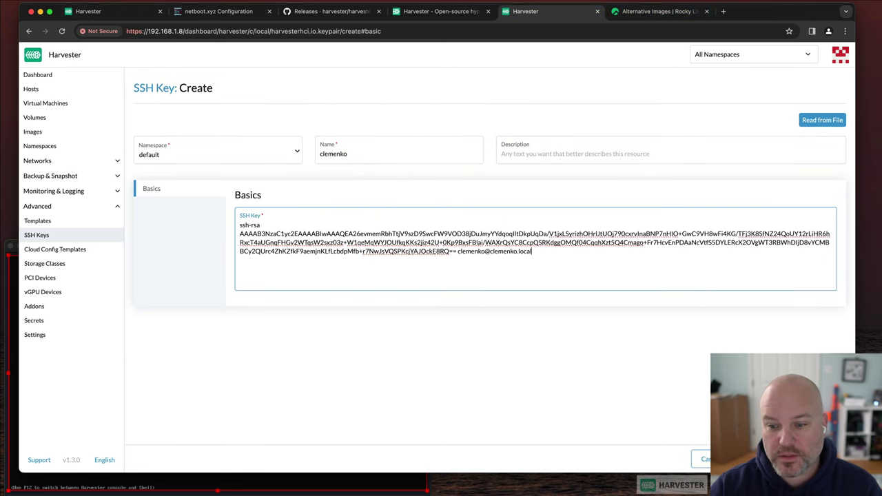
click(701, 459)
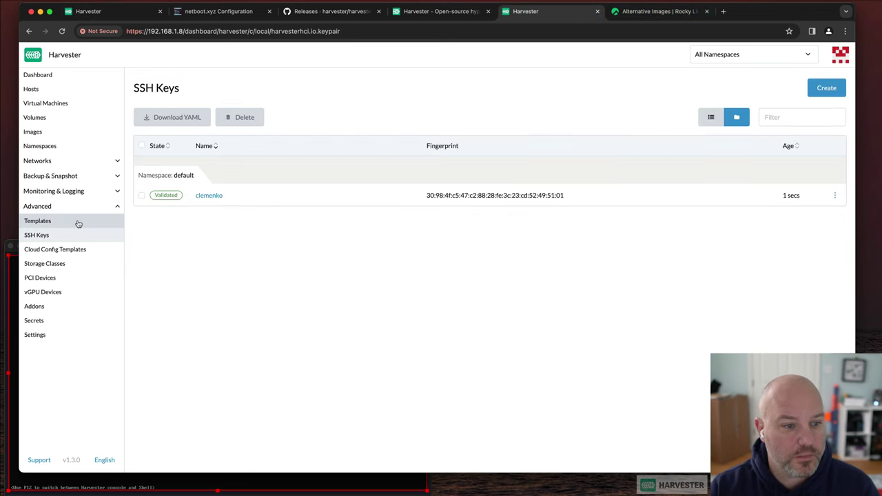
View the existing cluster's rocky template configuration and copy the whole cloud-config user data from its advanced options
click(69, 222)
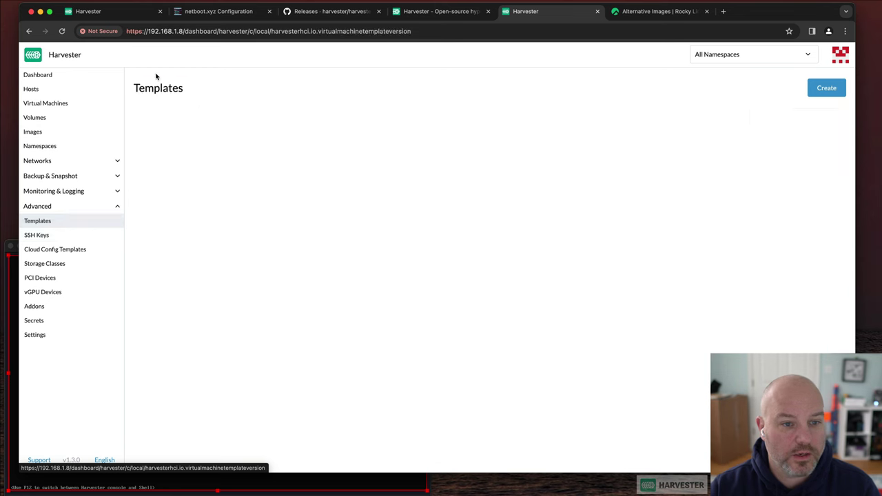
click(128, 15)
click(41, 220)
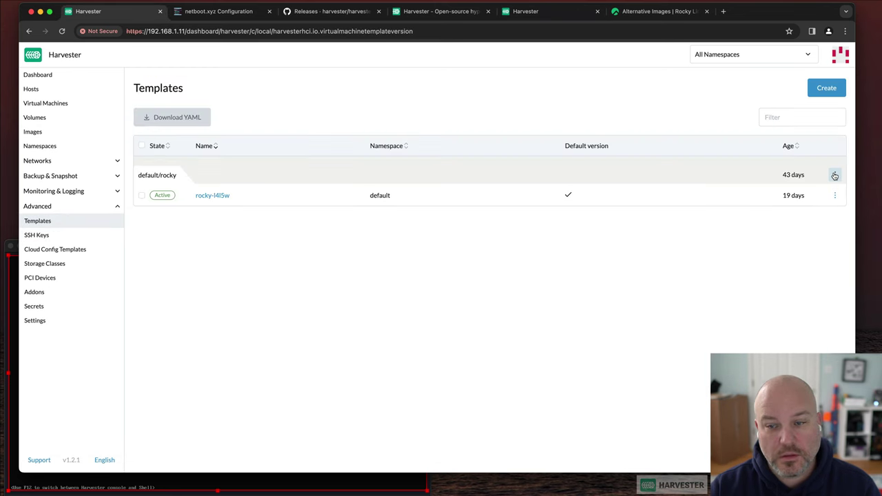
click(835, 175)
click(834, 195)
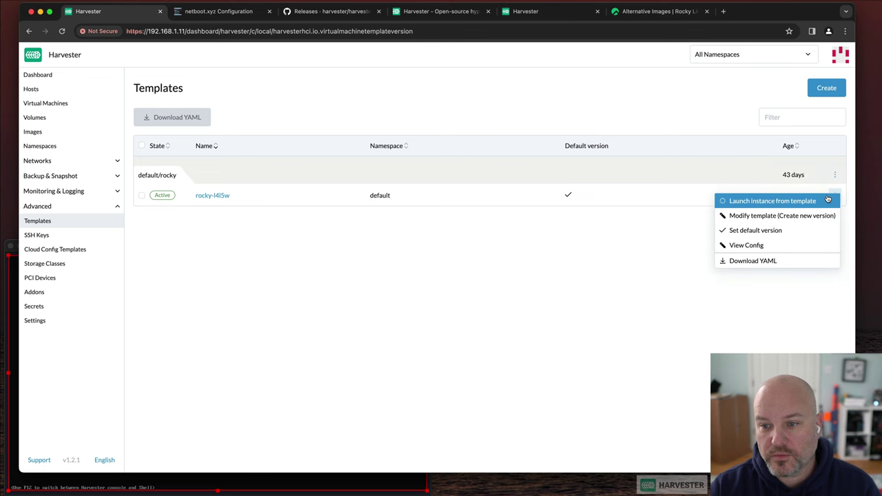
click(797, 249)
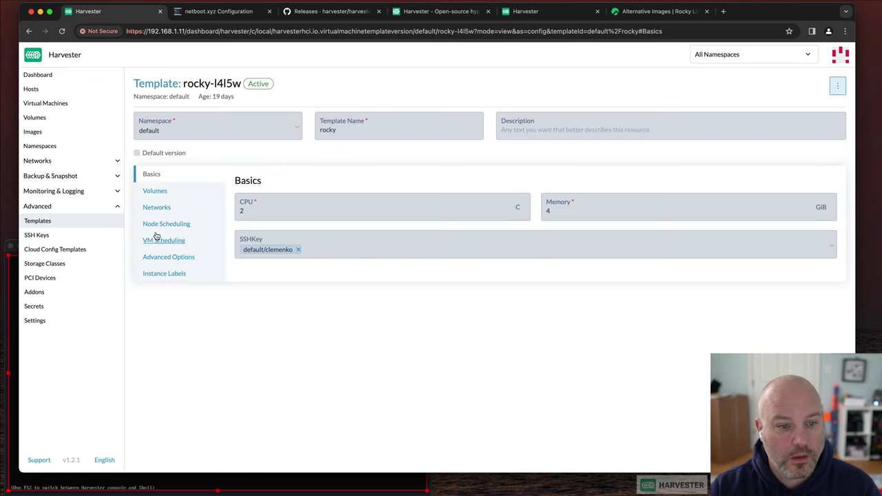
click(169, 259)
scroll(354, 341, down, 5)
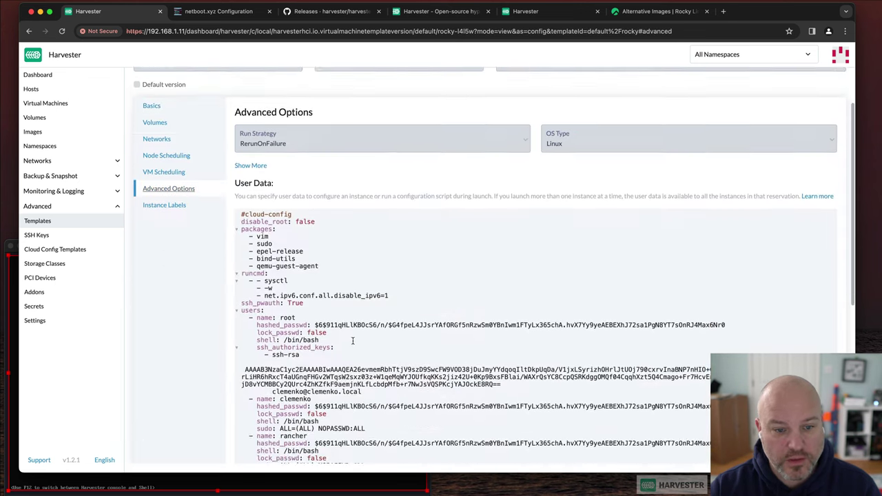
drag(355, 359, 233, 65)
scroll(245, 110, up, 2)
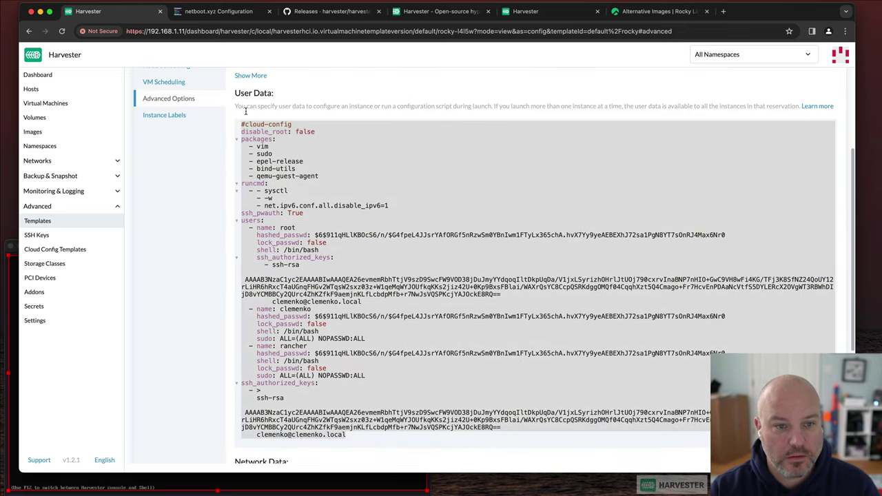
On the new cluster, start a template named rocky with 2 CPUs, 4 GiB of memory and the stored SSH key
click(548, 12)
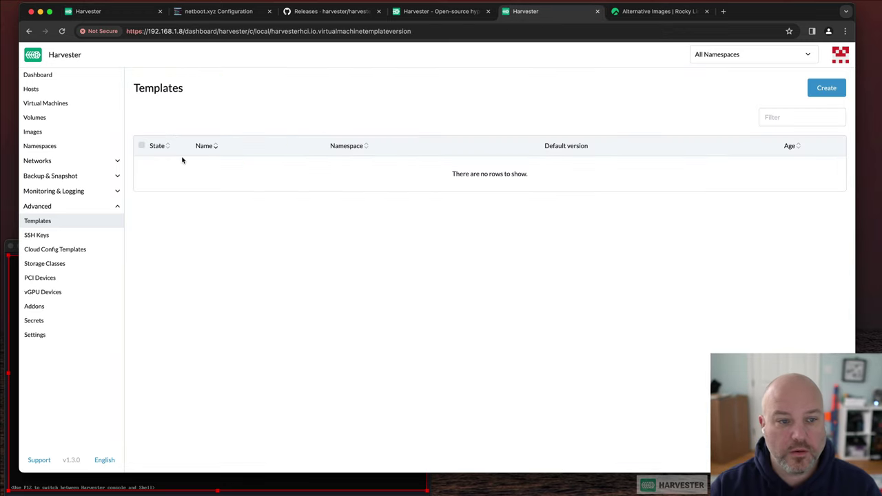
click(827, 87)
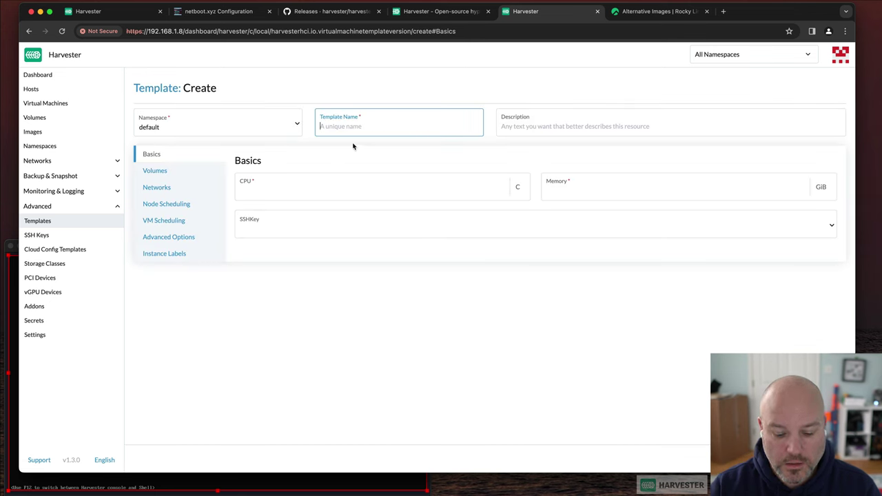
text(rocky)
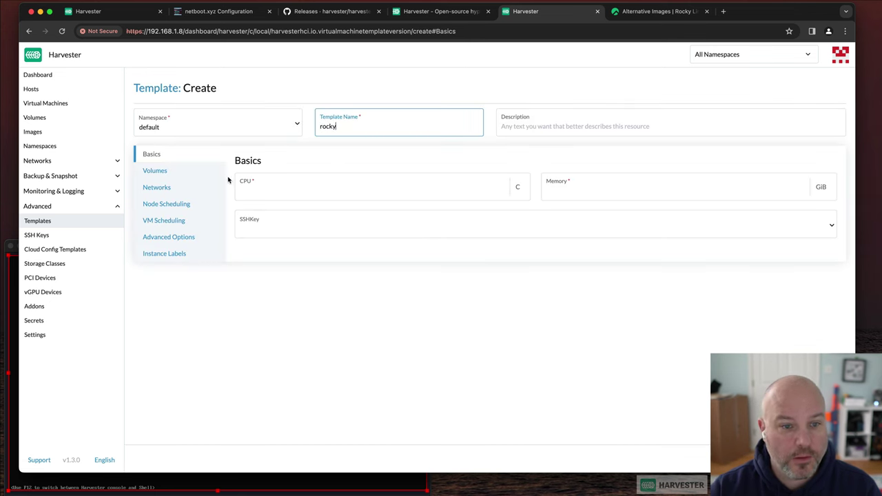
click(504, 191)
text(2)
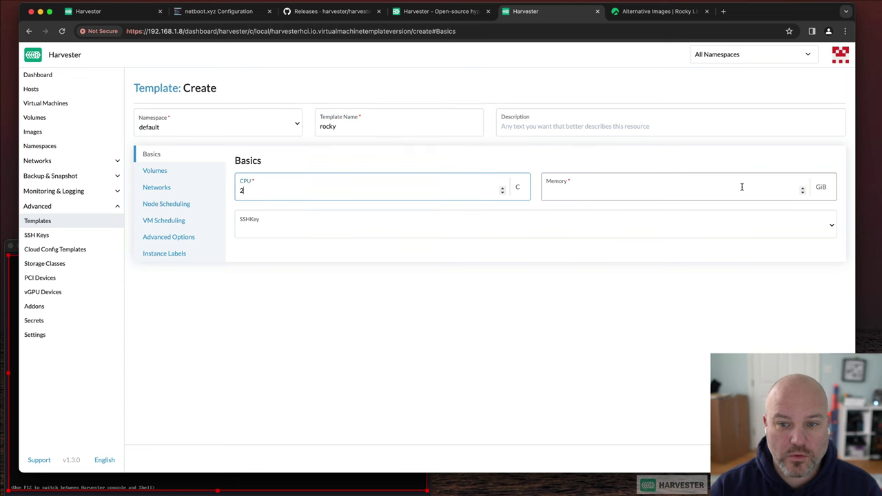
click(803, 190)
text(2)
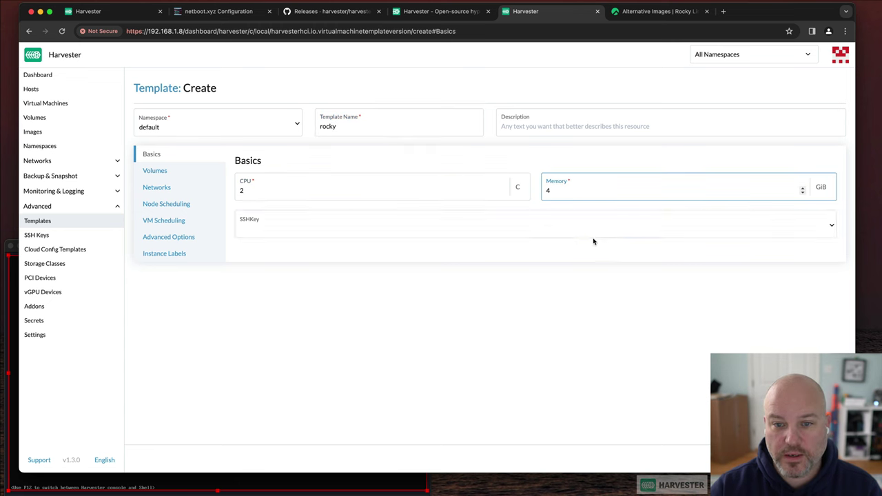
click(588, 233)
click(380, 257)
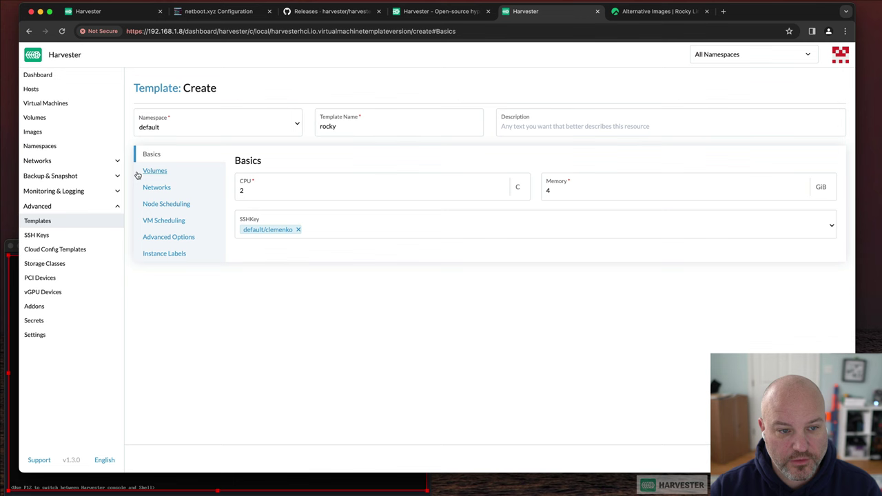
Try to choose an image for the template's disk-0 volume and open its size for editing
click(153, 172)
click(340, 272)
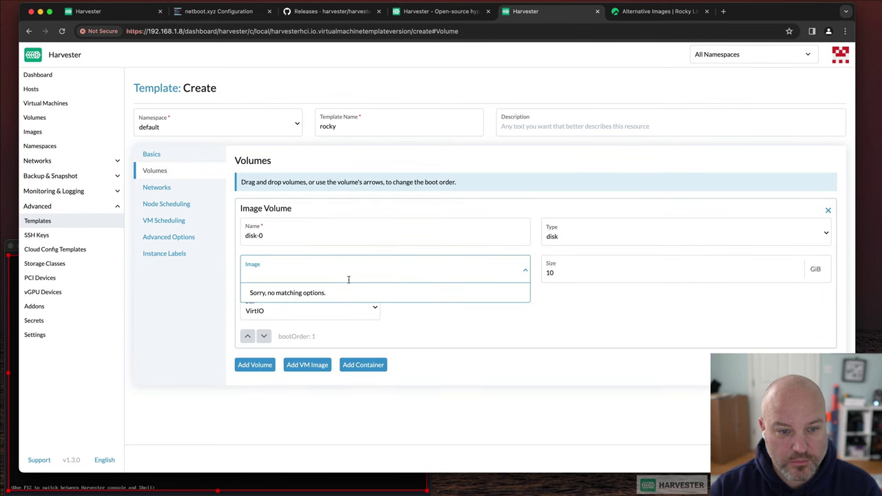
double_click(611, 269)
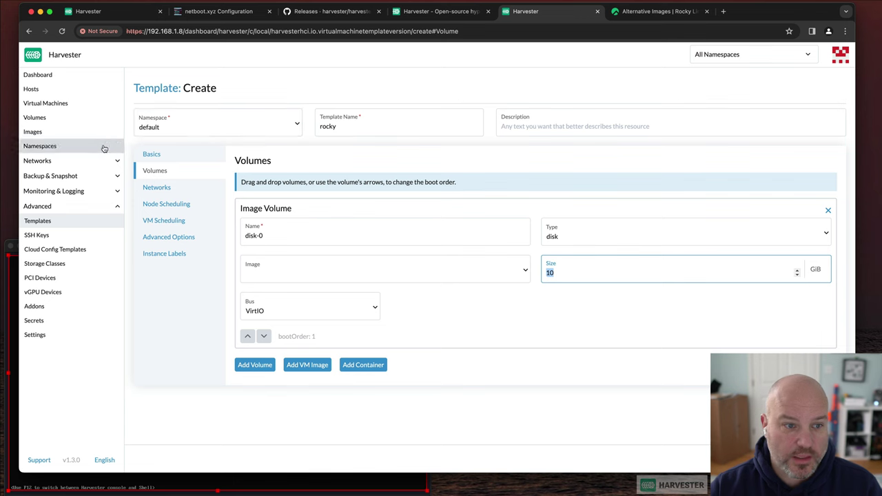
Check the download progress of the rocky9 image, and return to the VM templates
click(60, 134)
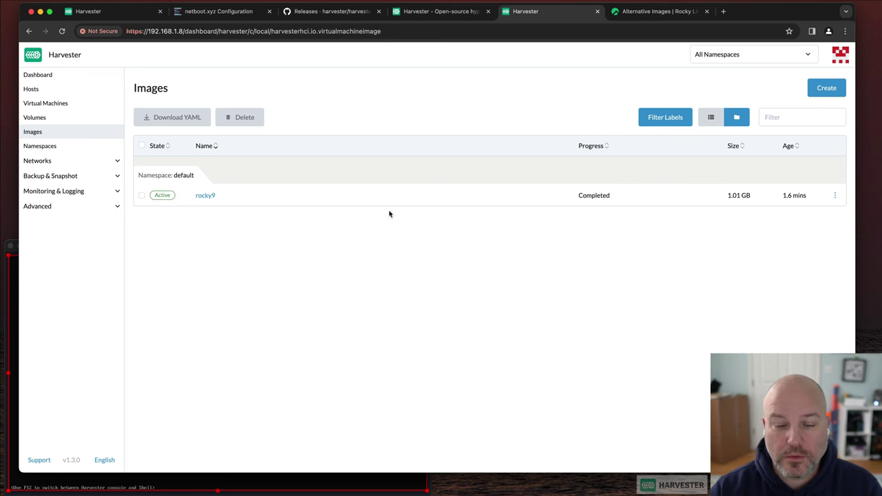
click(53, 210)
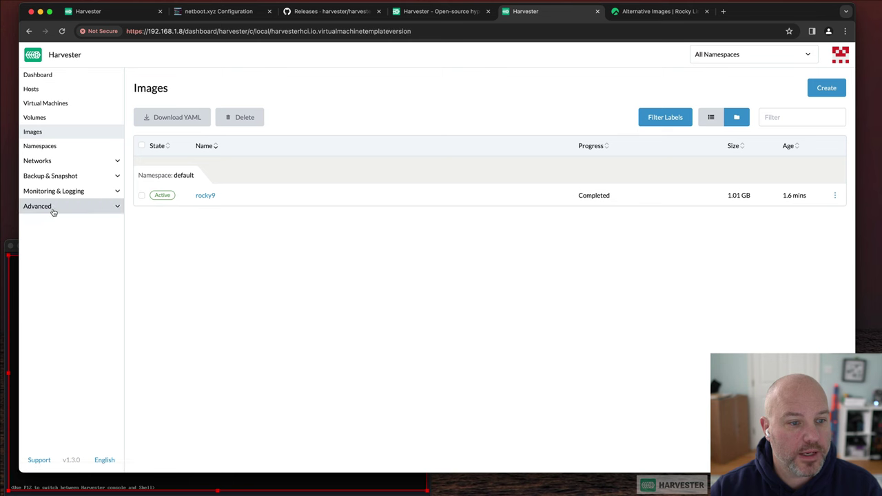
Create a new VM template named rocky with 2 CPUs, 4 GiB of memory and the stored SSH key
click(833, 85)
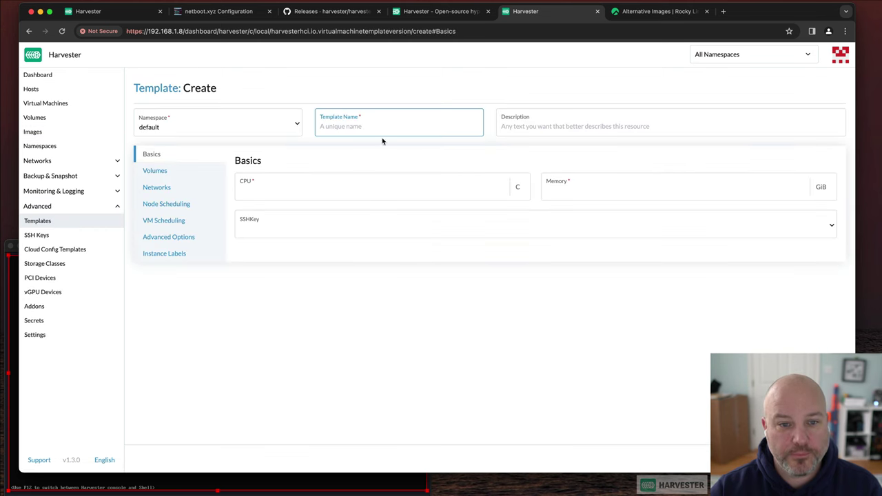
text(rocky)
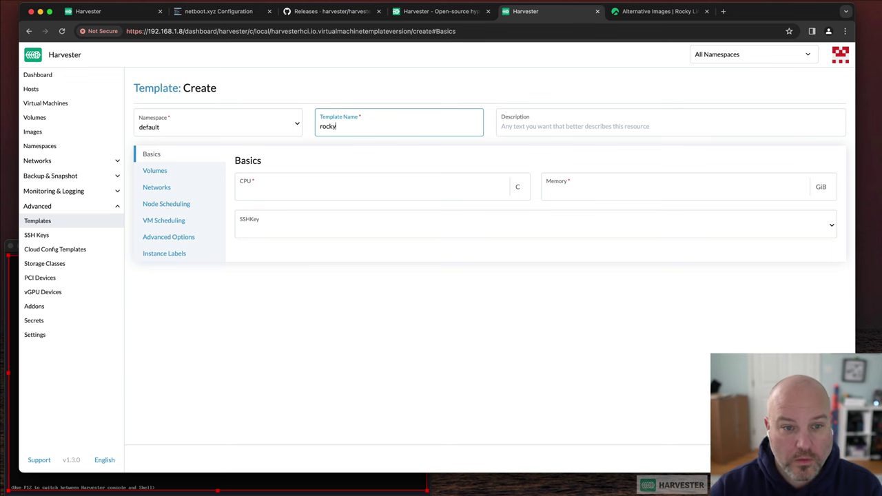
click(429, 188)
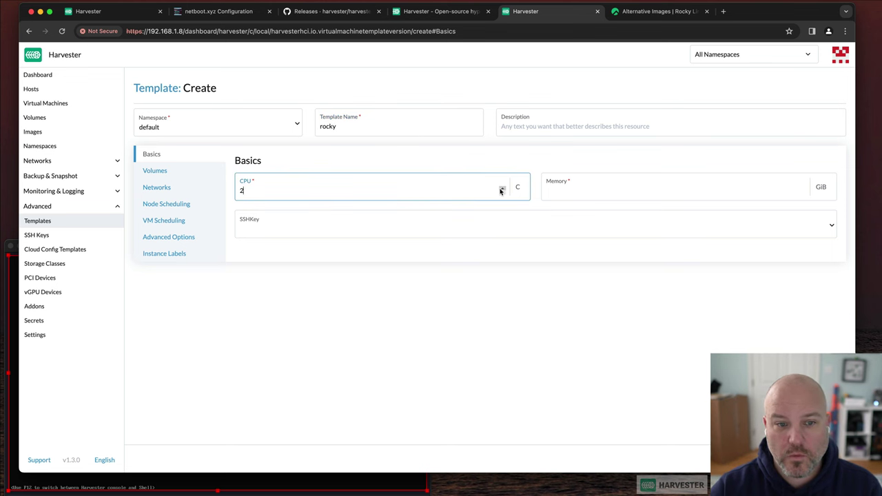
click(802, 191)
text(3)
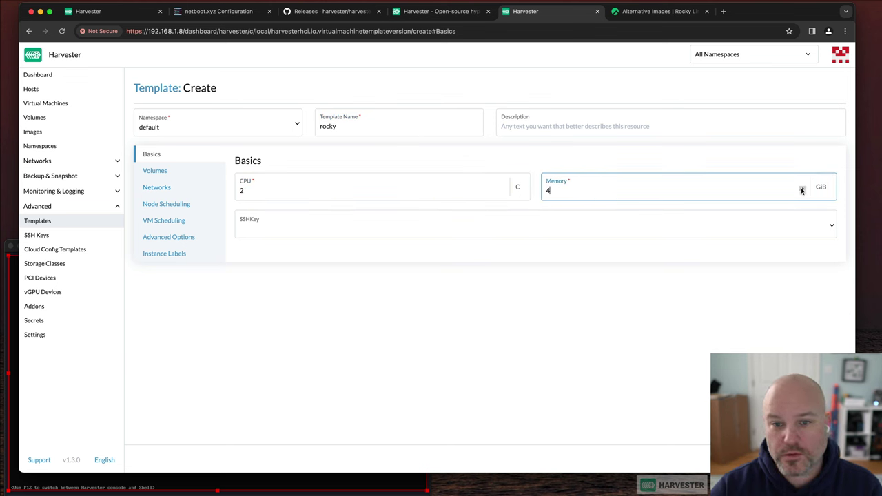
click(284, 228)
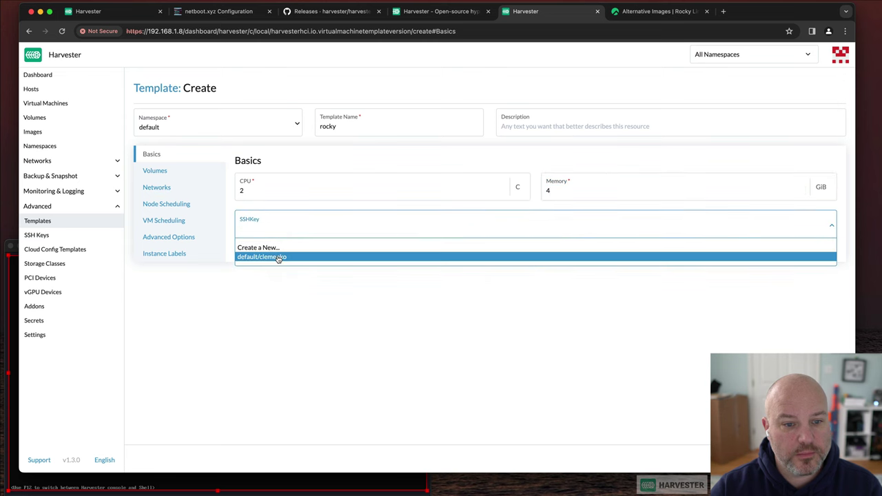
click(278, 258)
Assign the default/rocky9 image to the template's disk-0 volume and set its size to 80 GiB
click(154, 171)
click(312, 274)
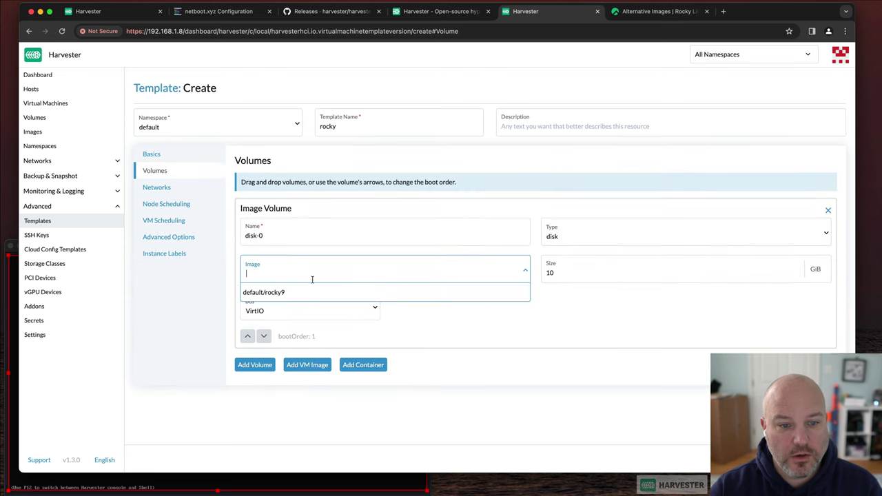
click(266, 292)
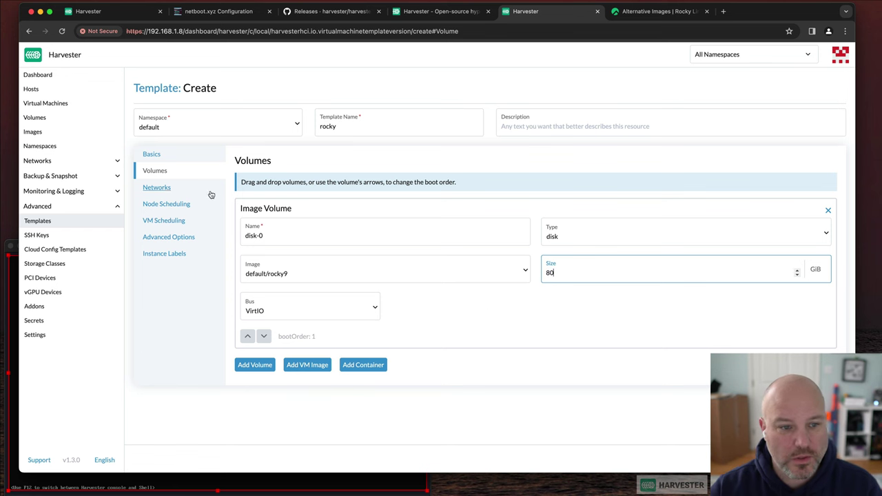
Connect the template's default network interface to the default/vlan1 network
click(176, 191)
click(370, 248)
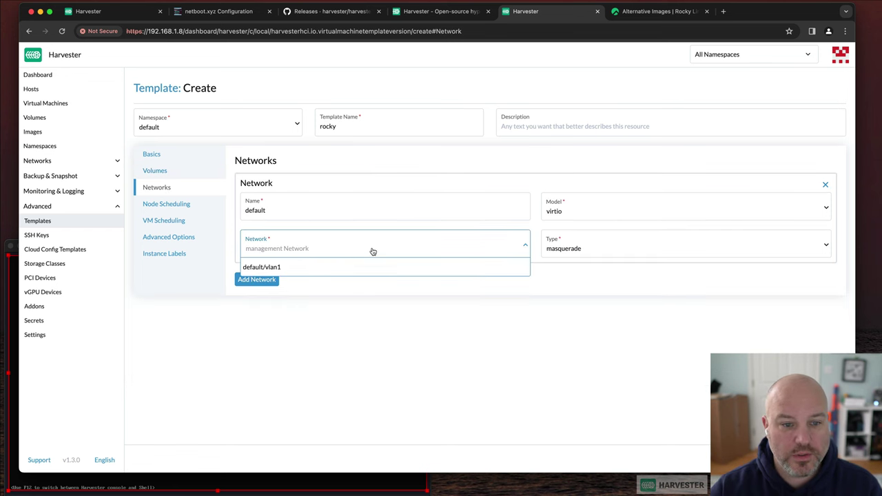
click(274, 268)
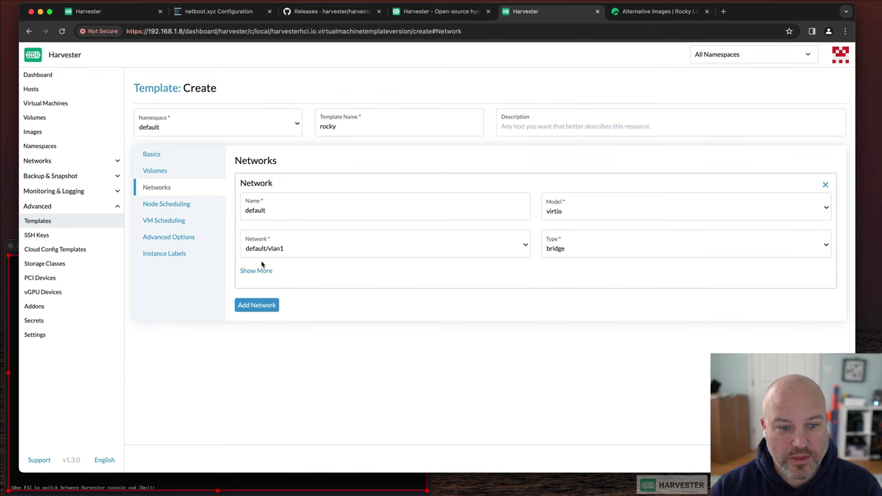